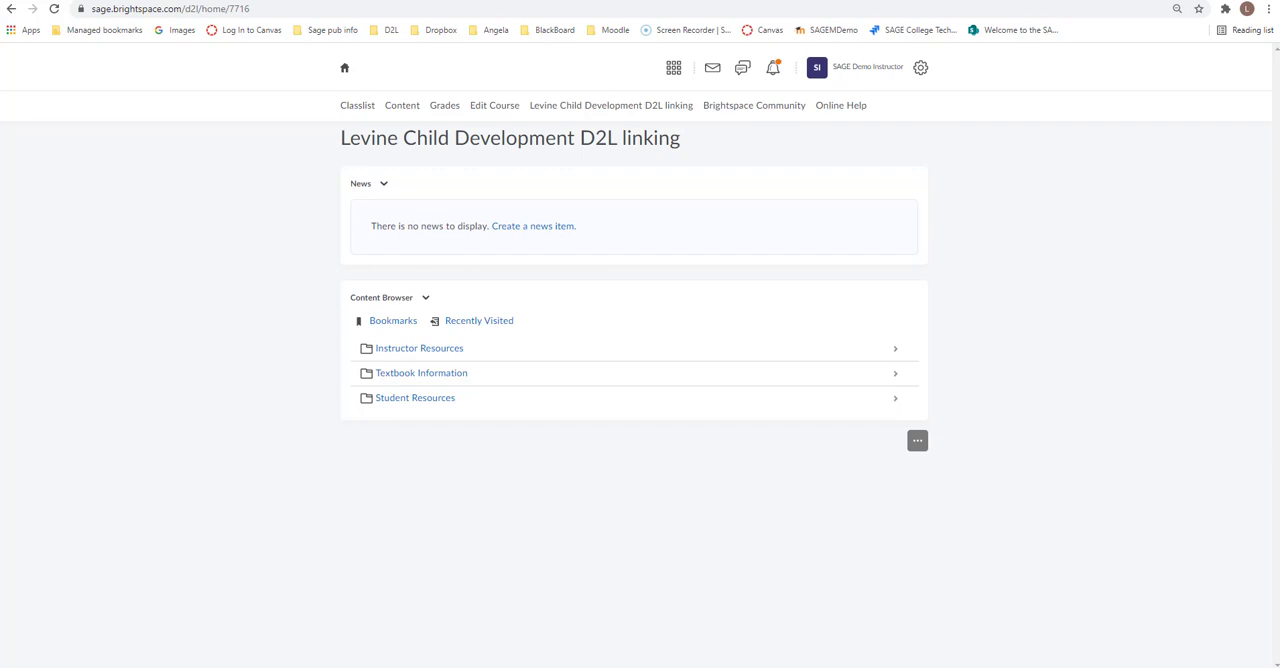
Step: Look at the Levine 4e Child Development D2L Linking course in SAGE Vantage and return to the Brightspace course
left_click(310, 0)
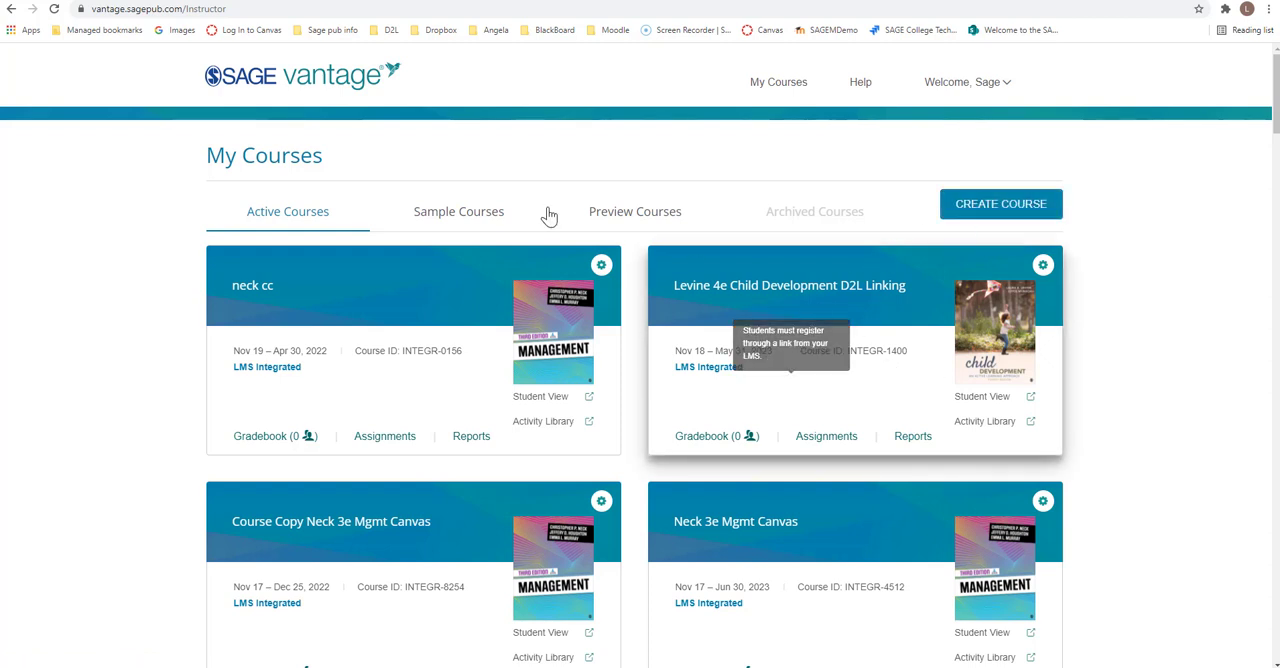
left_click(198, 1)
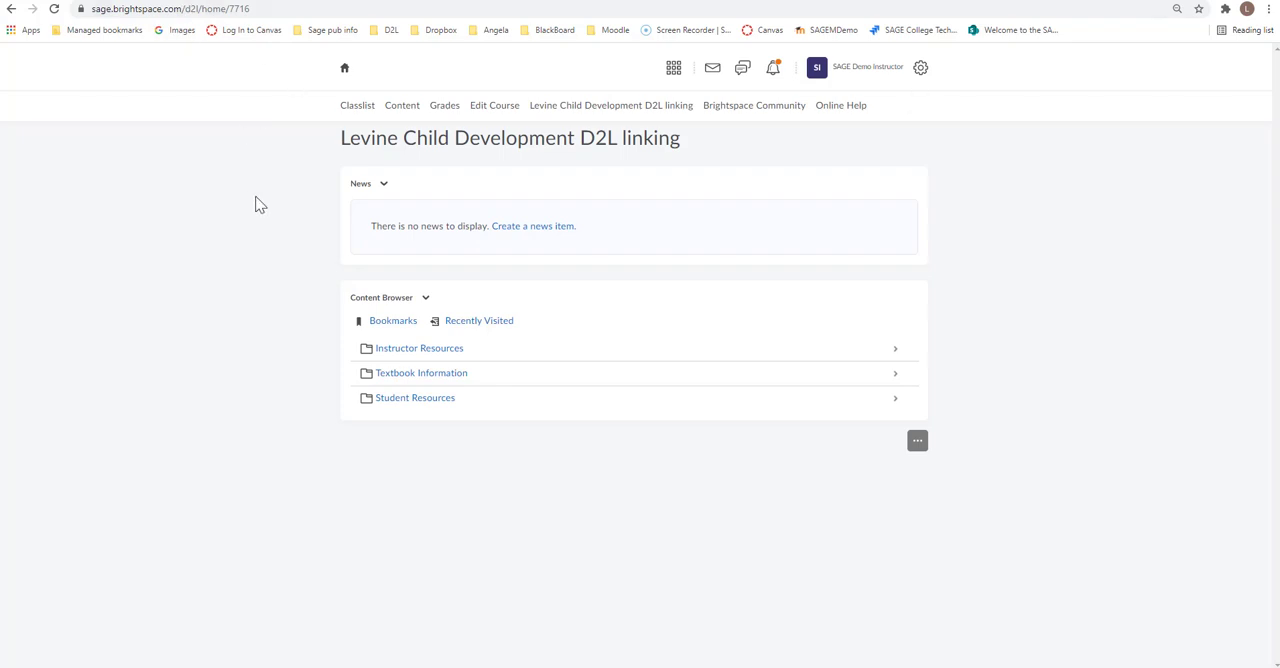
Step: Add a module named Sage Vantage Assignments at the end of the course content
left_click(406, 107)
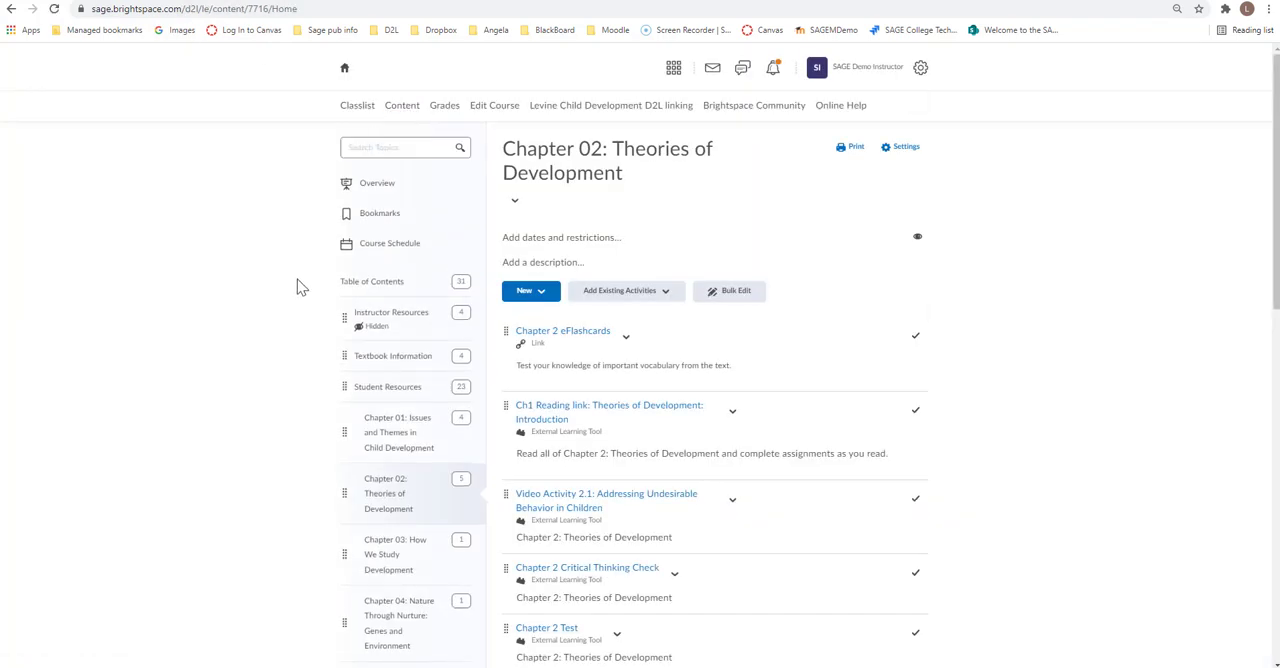
scroll(282, 304, "down", 7)
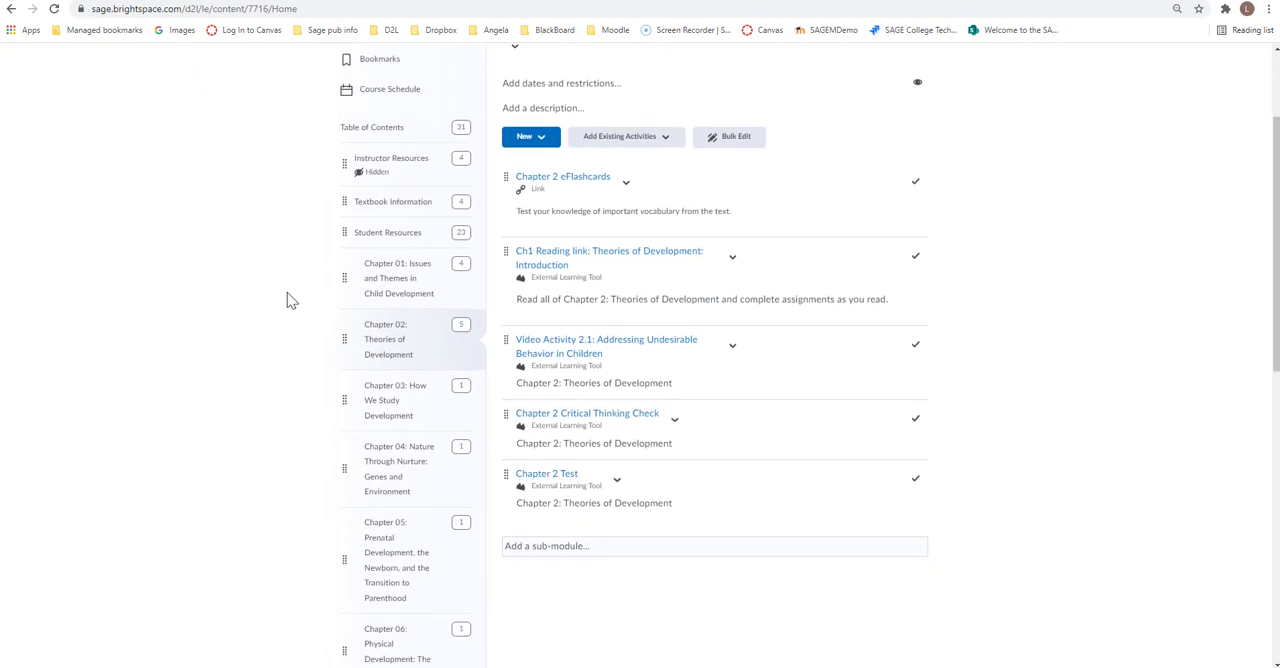
scroll(281, 300, "down", 2)
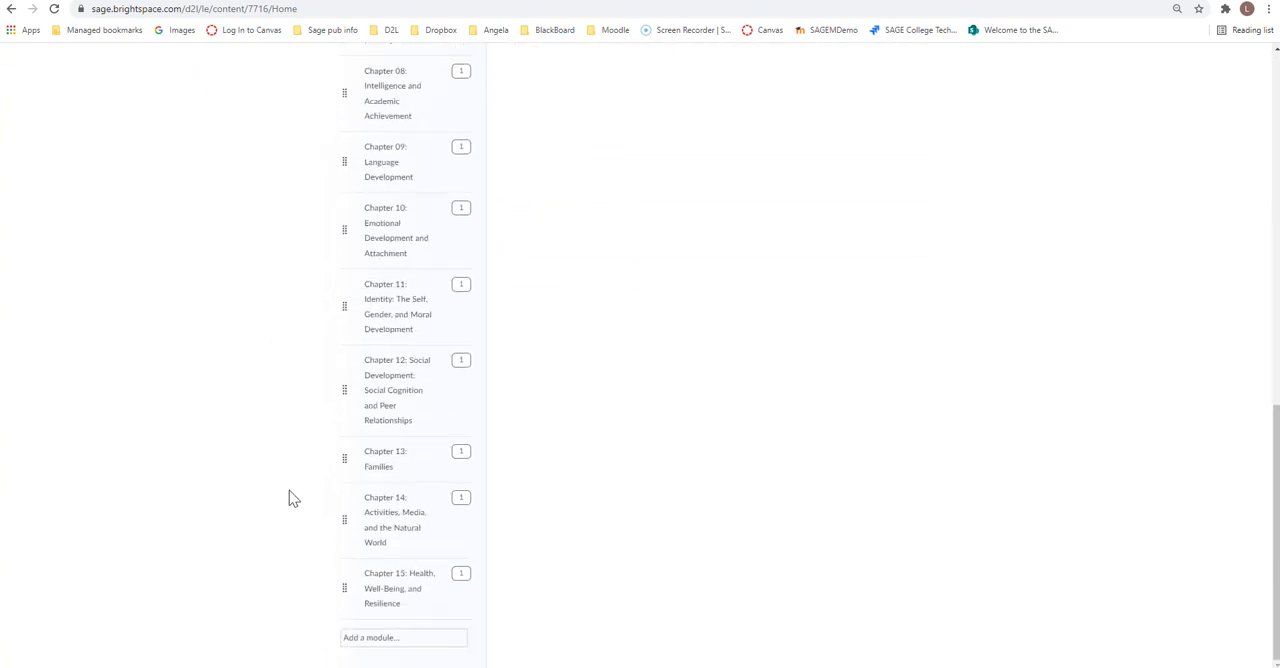
left_click(389, 642)
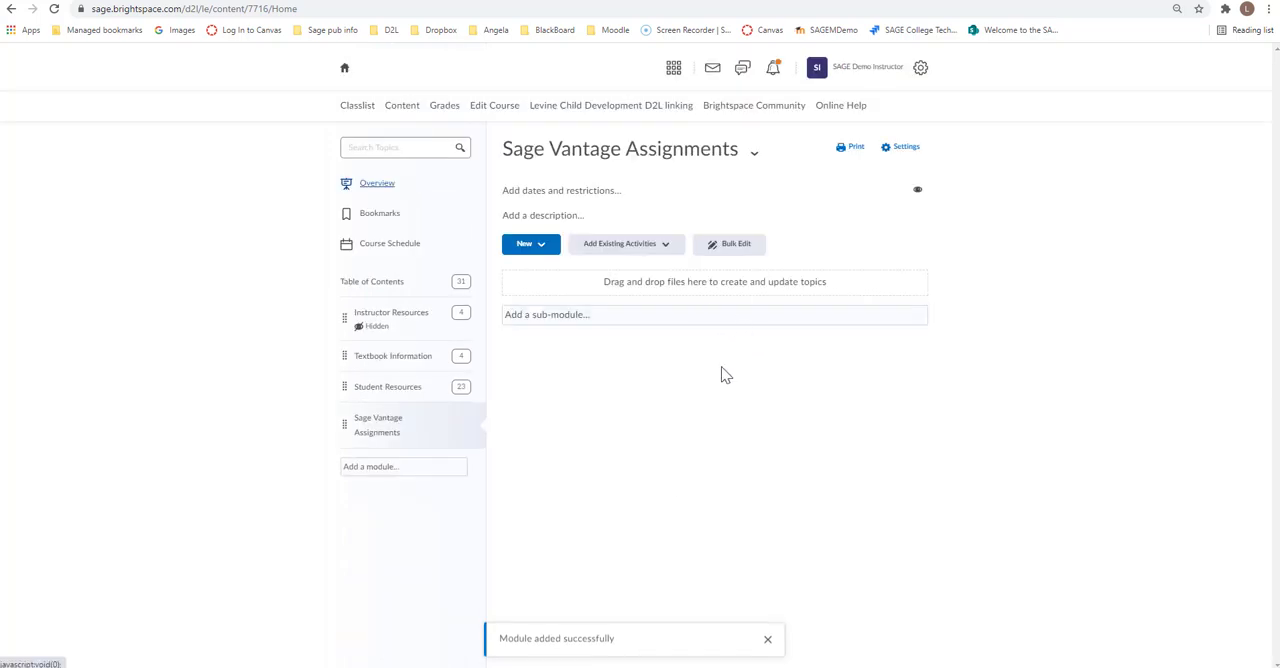
Step: Start adding existing activities to the Sage Vantage Assignments module with the SAGE Vantage Production LTI 1.3 tool
left_click(668, 247)
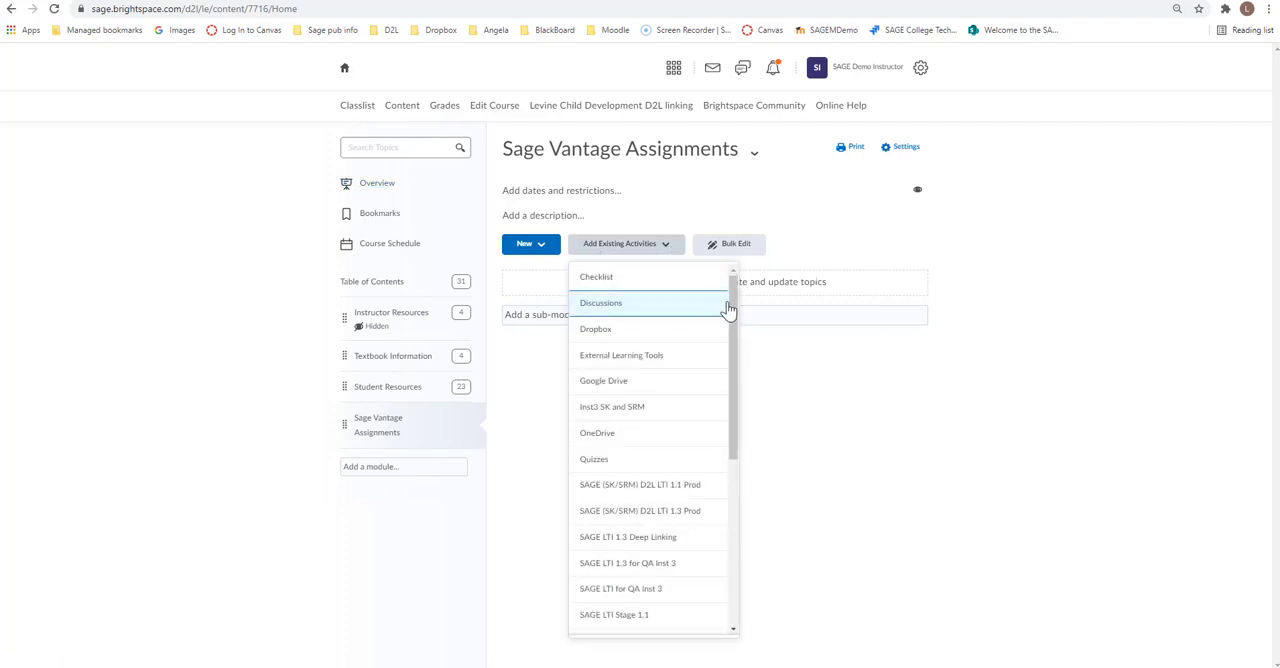
left_click_drag(732, 313, 730, 378)
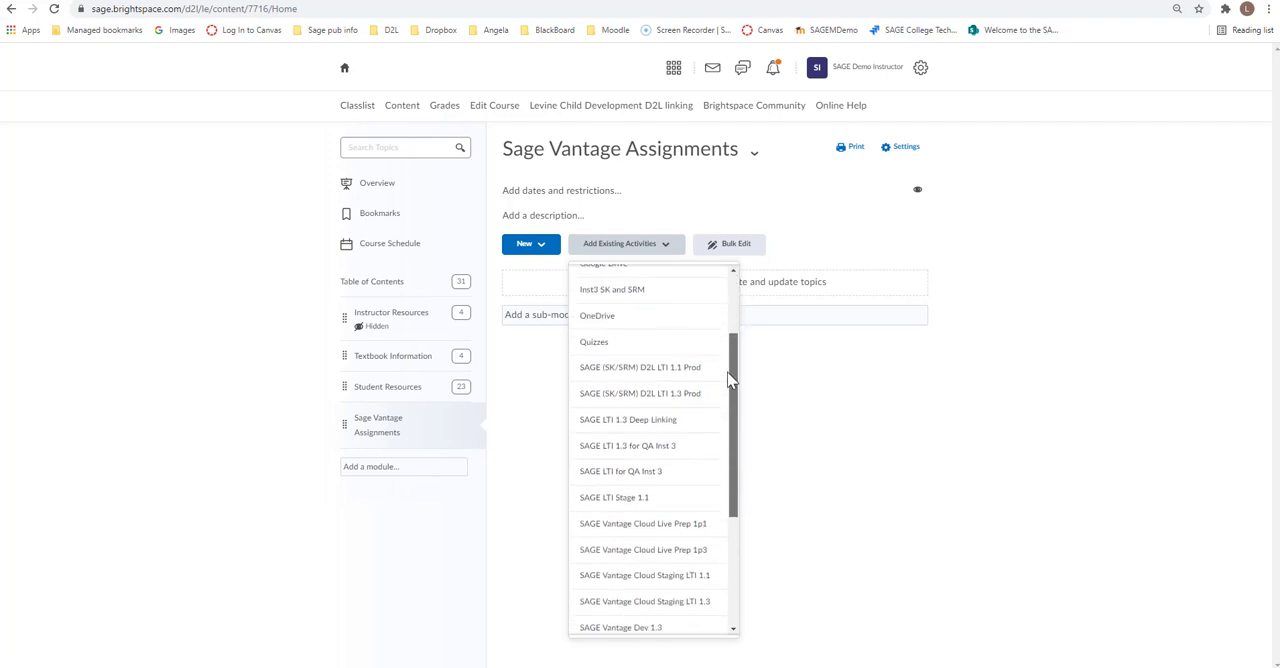
left_click_drag(729, 378, 729, 408)
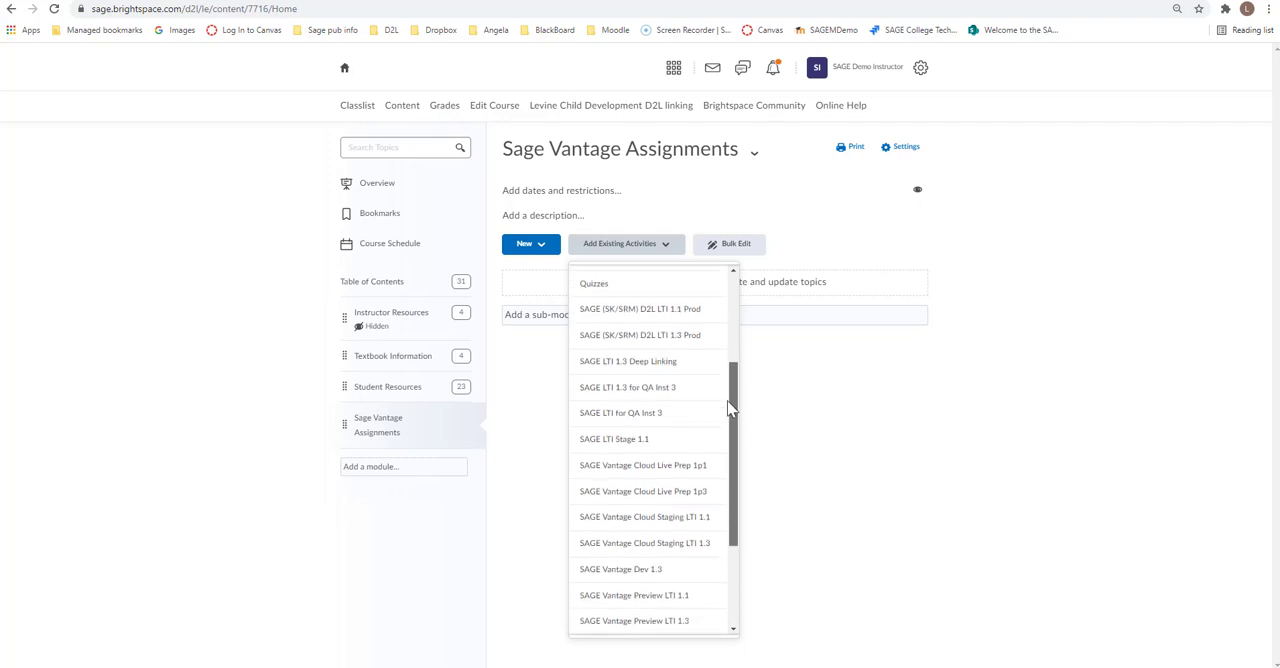
left_click_drag(729, 408, 740, 470)
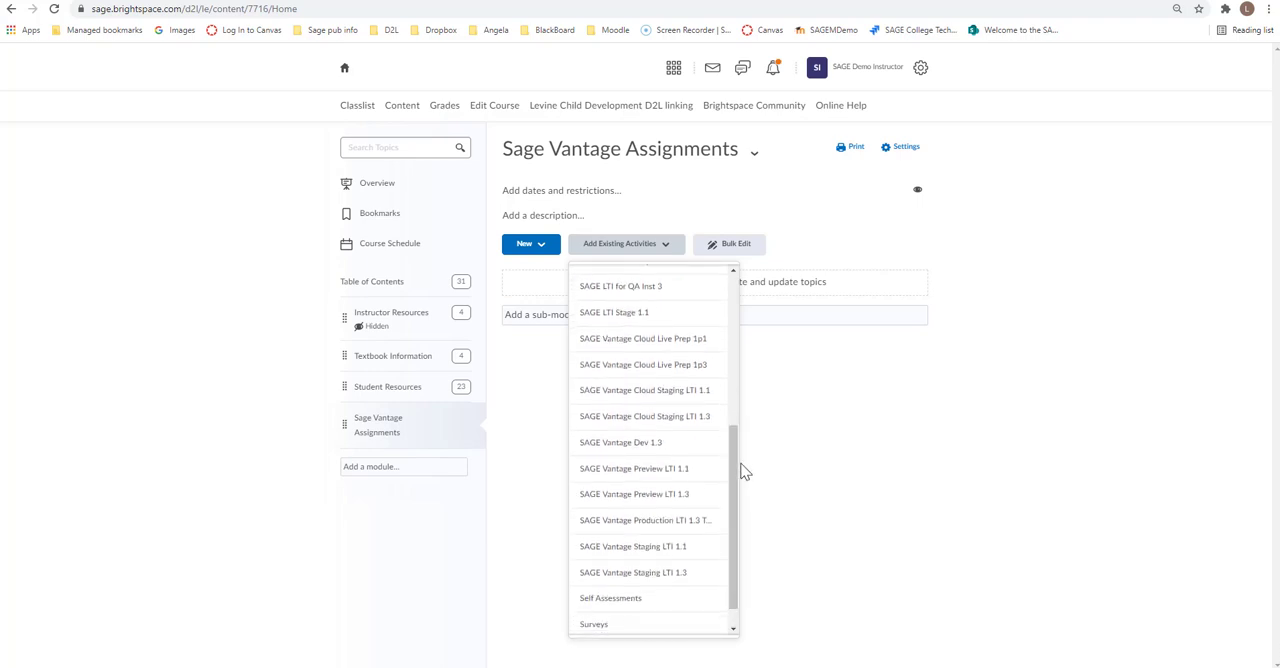
left_click(627, 524)
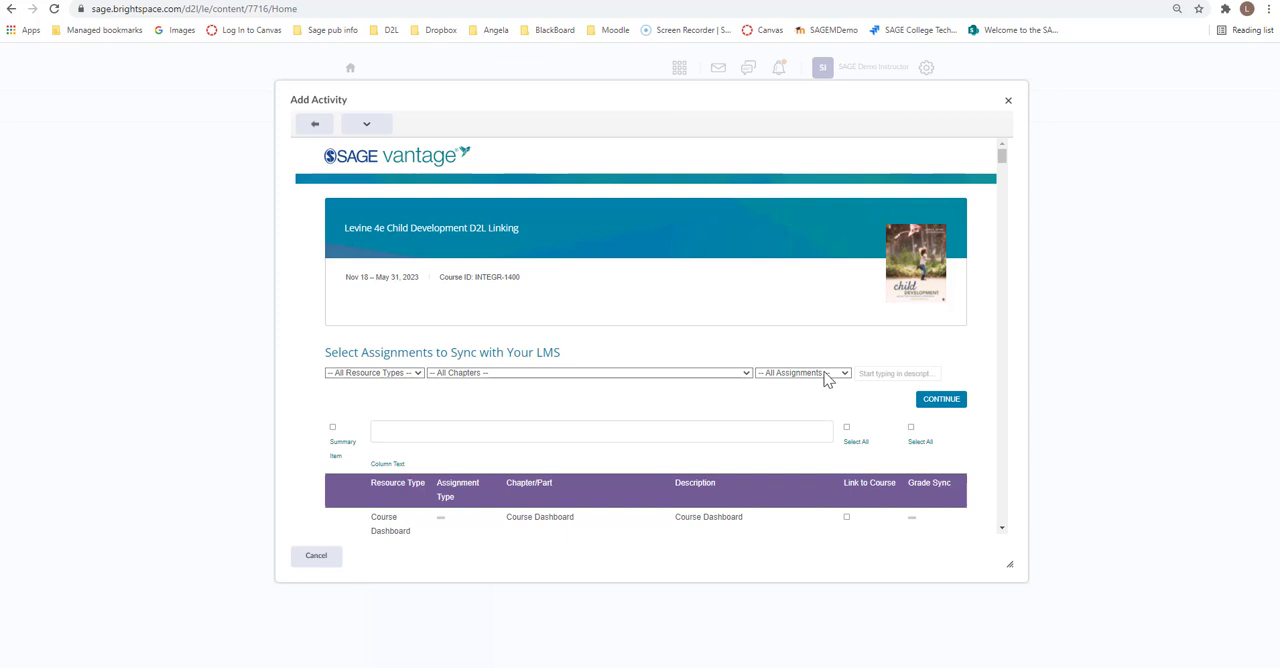
Step: Filter the assignments to Chapter Reading and mark the introduction readings of Chapters 1 to 5 for linking to the course
left_click(416, 375)
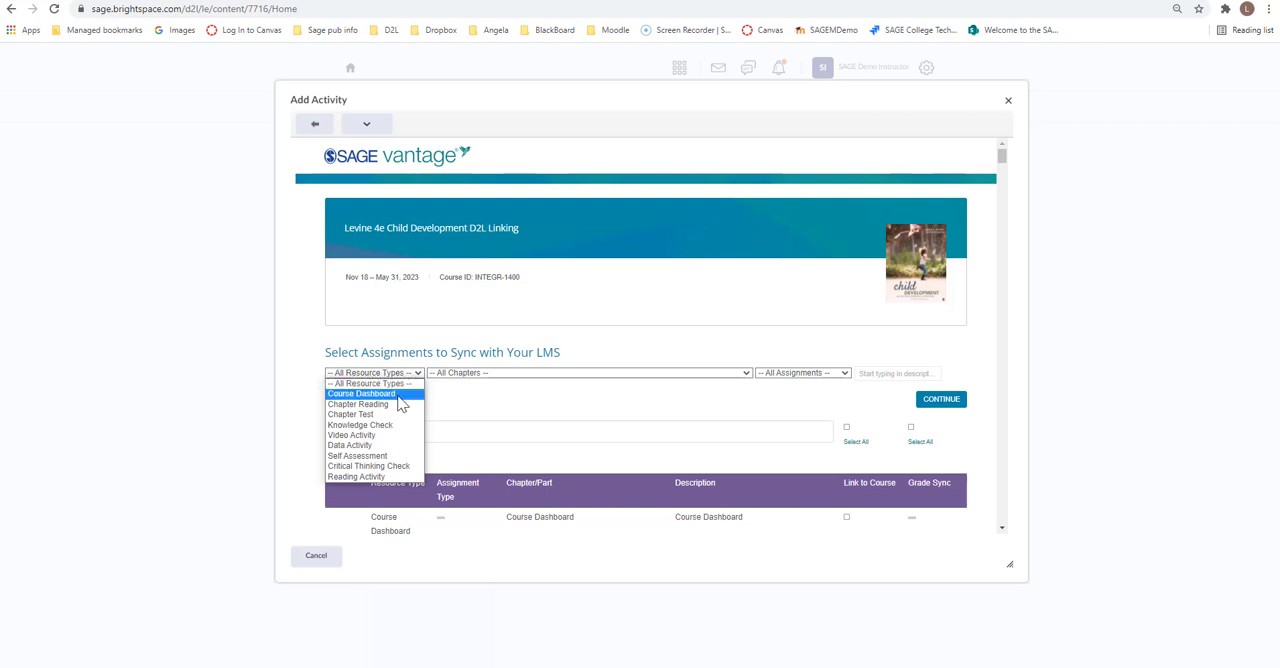
left_click(394, 406)
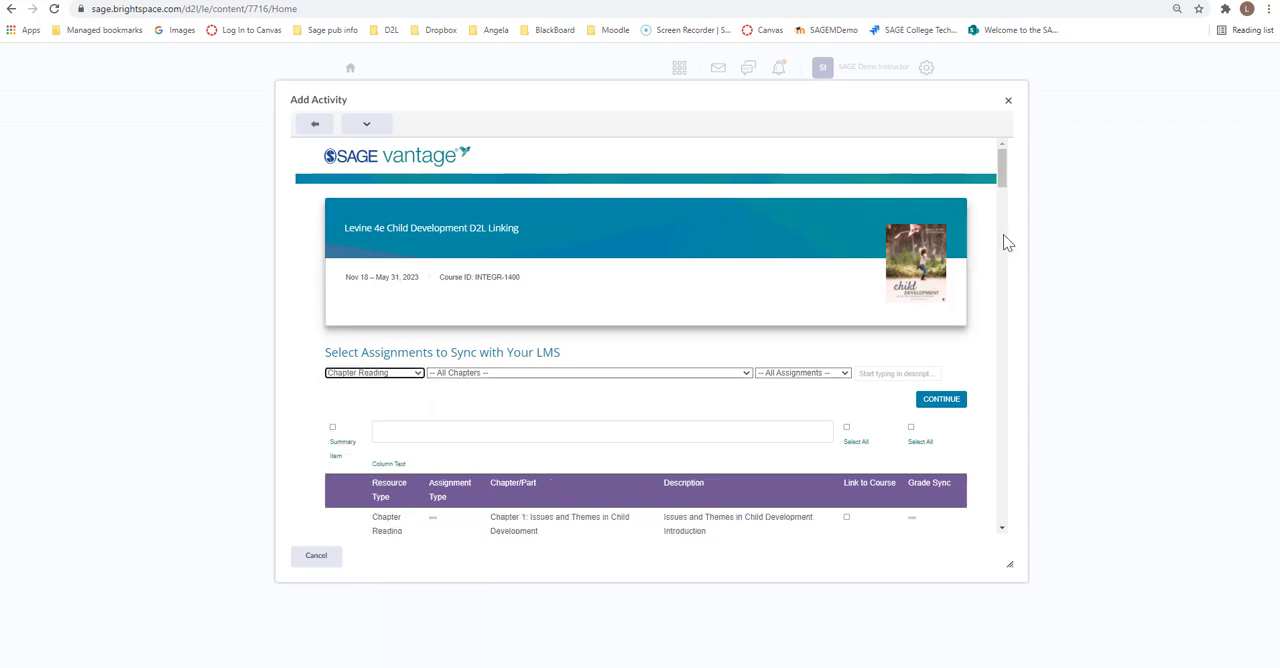
left_click_drag(1002, 182, 1002, 206)
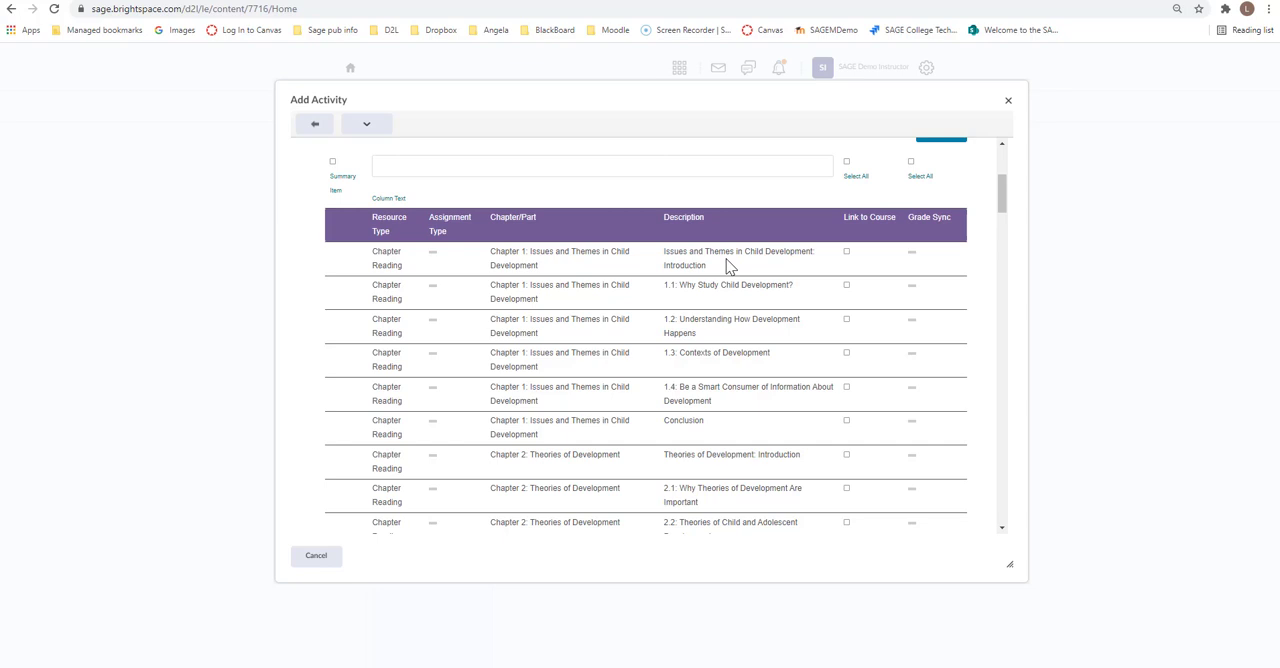
left_click(847, 256)
left_click_drag(1003, 198, 1003, 226)
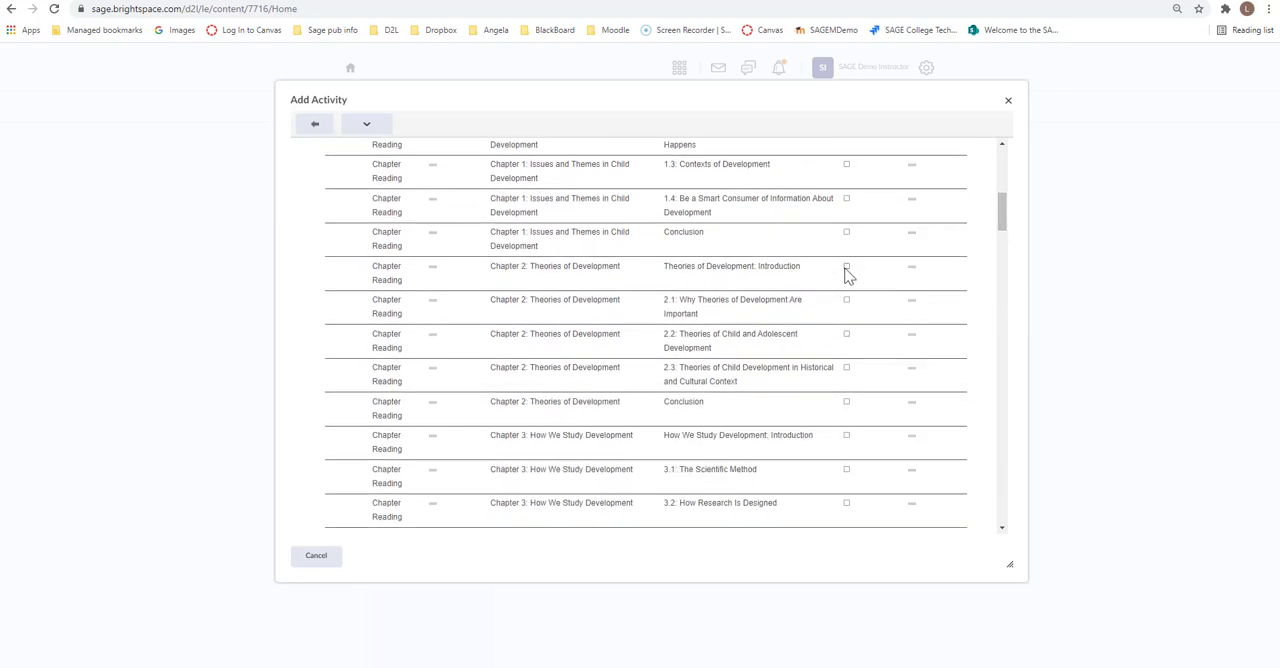
left_click(846, 435)
left_click_drag(1001, 232, 1000, 272)
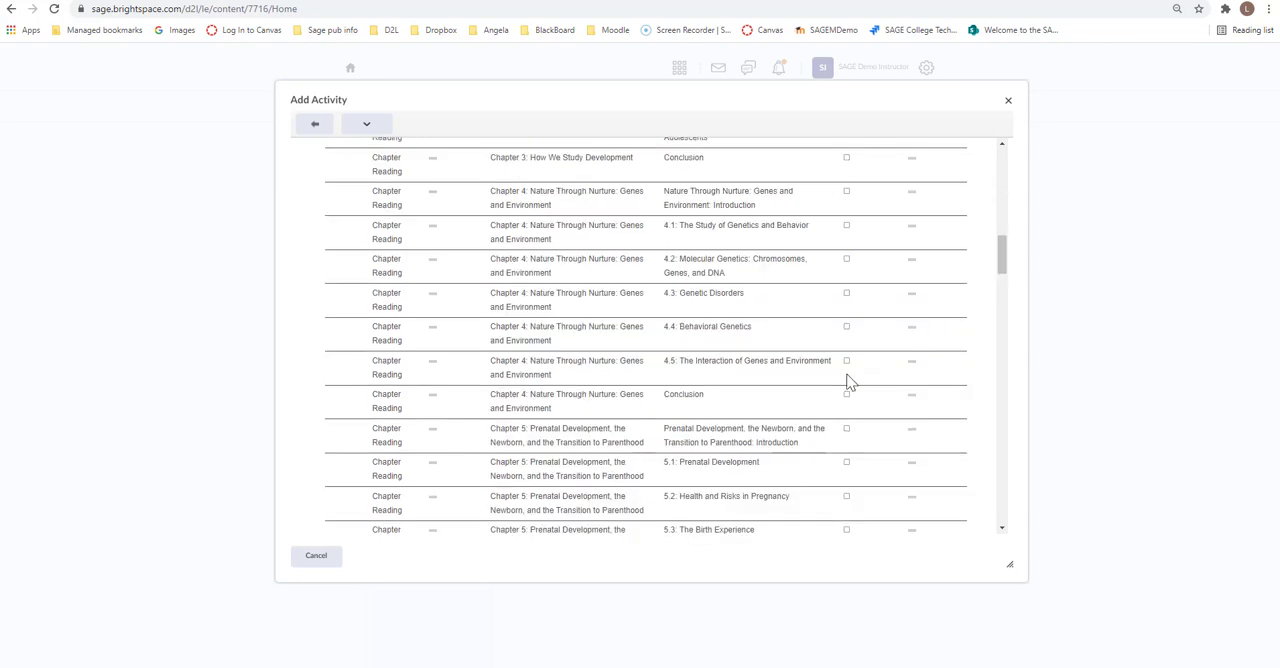
left_click(847, 191)
left_click(847, 431)
Step: Filter the assignments to Chapter Test and select all of the tests for linking to the course
left_click_drag(1004, 268, 1027, 185)
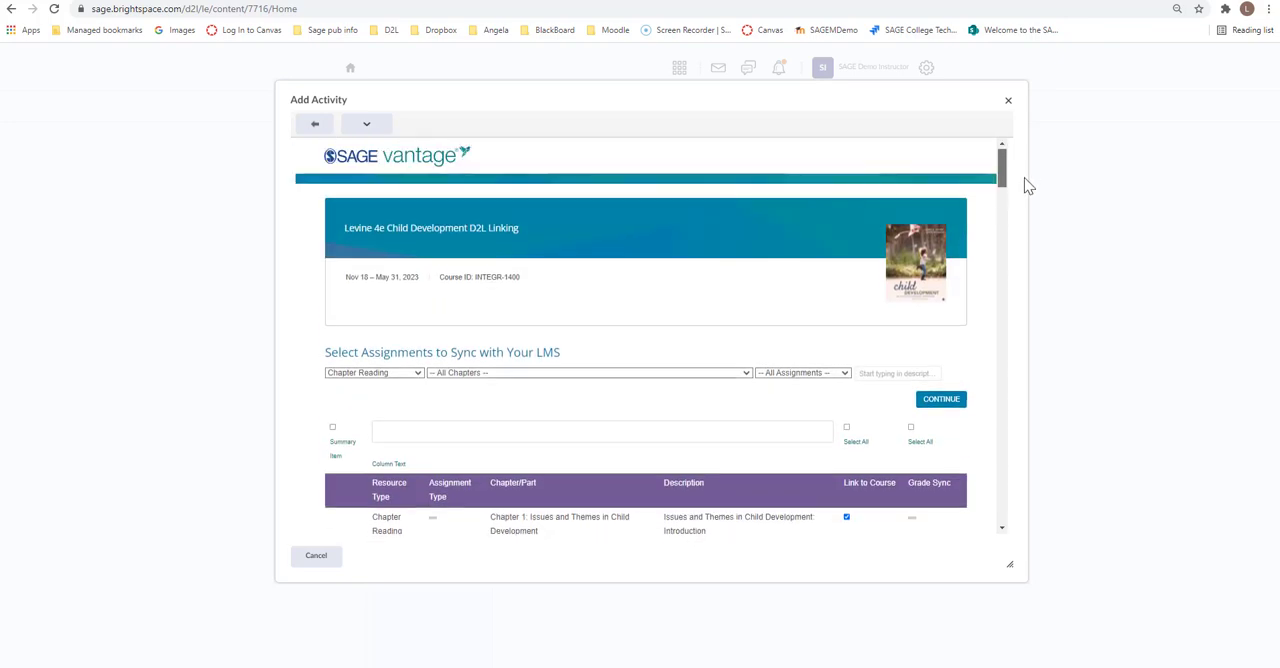
left_click(404, 375)
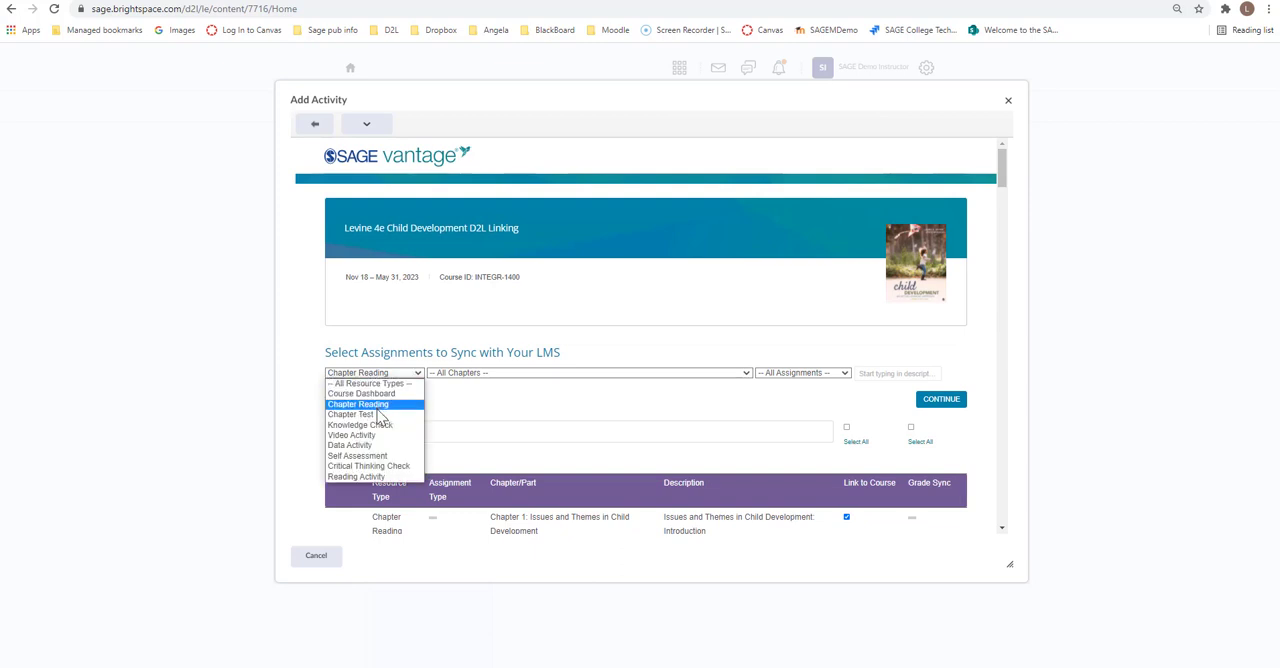
left_click(380, 414)
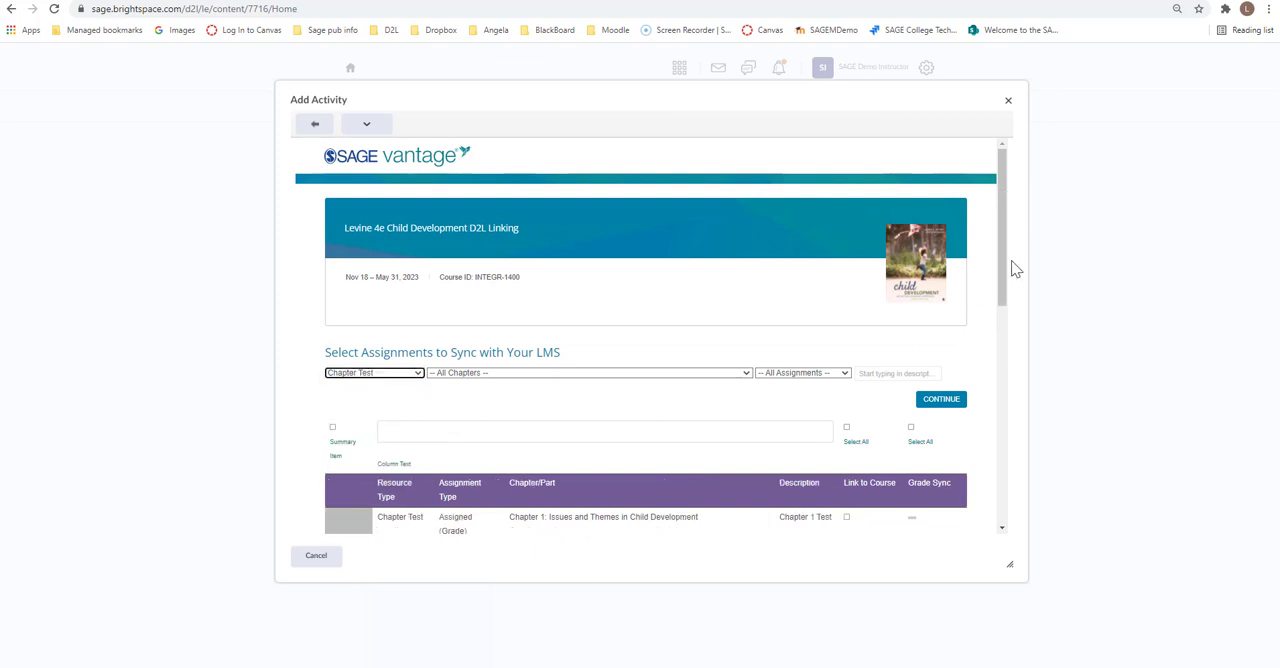
left_click_drag(1003, 271, 1004, 364)
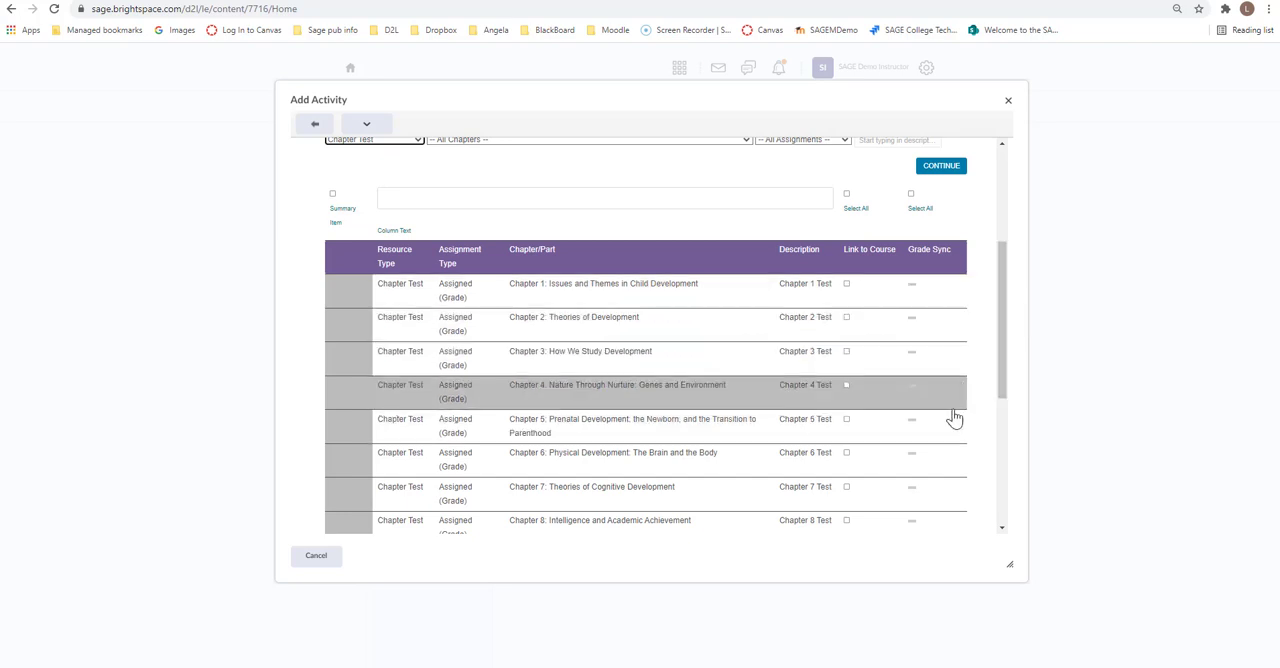
left_click(848, 200)
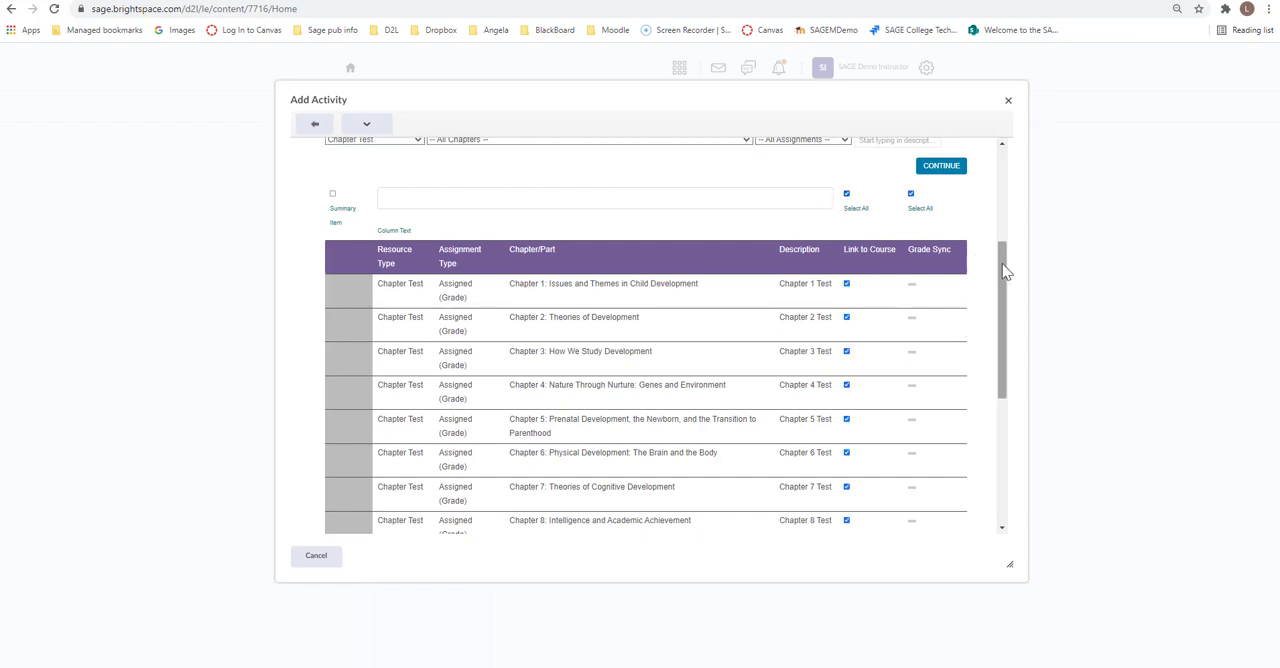
Step: Filter the assignments to Video Activity and select all of them for course linking and grade sync
left_click_drag(1000, 266, 1023, 190)
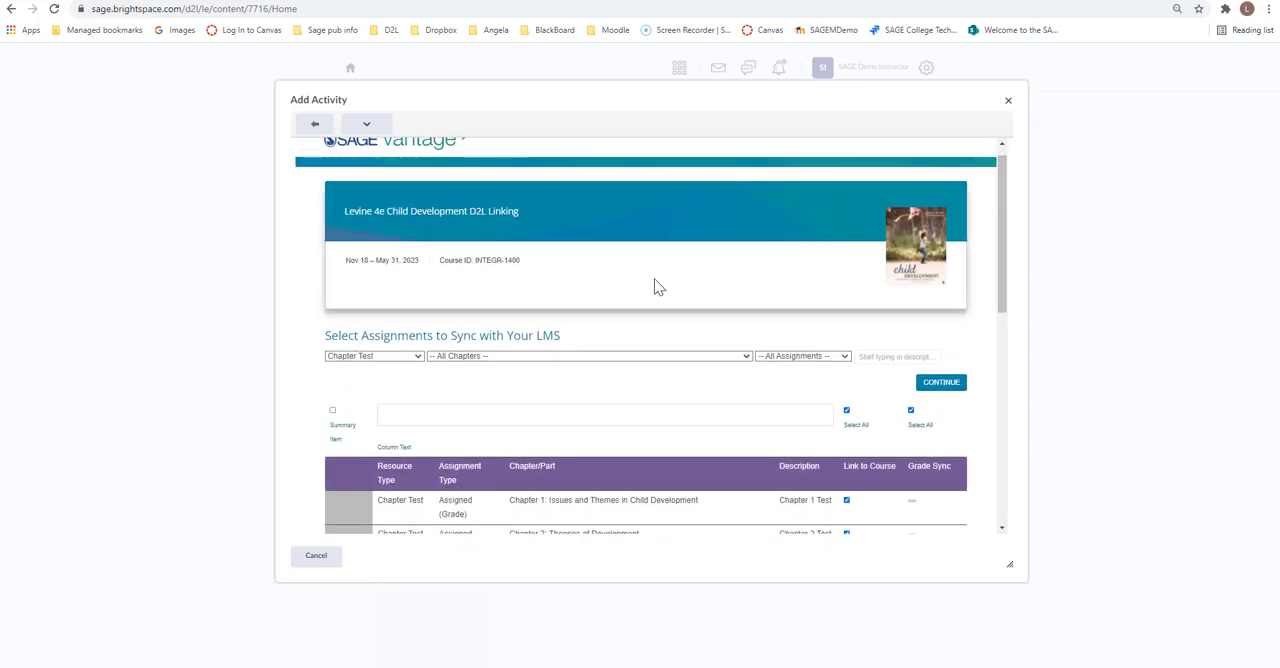
left_click(412, 359)
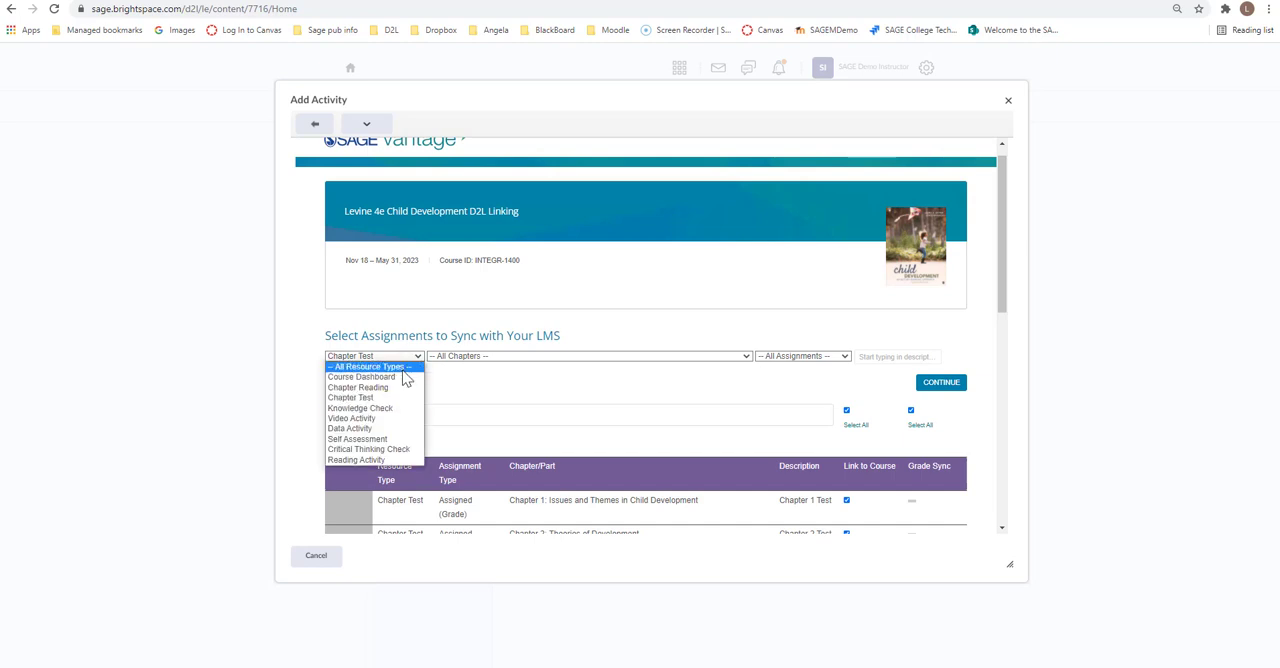
left_click(388, 420)
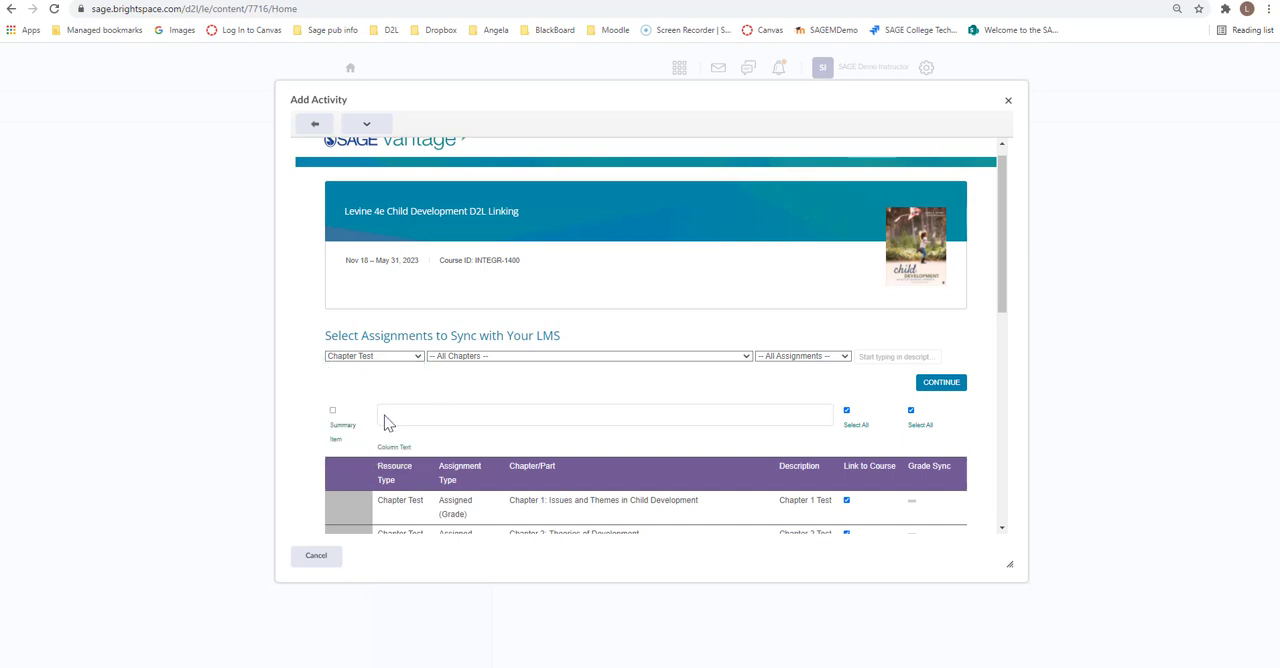
left_click_drag(1006, 218, 1015, 287)
scroll(1017, 268, "up", 5)
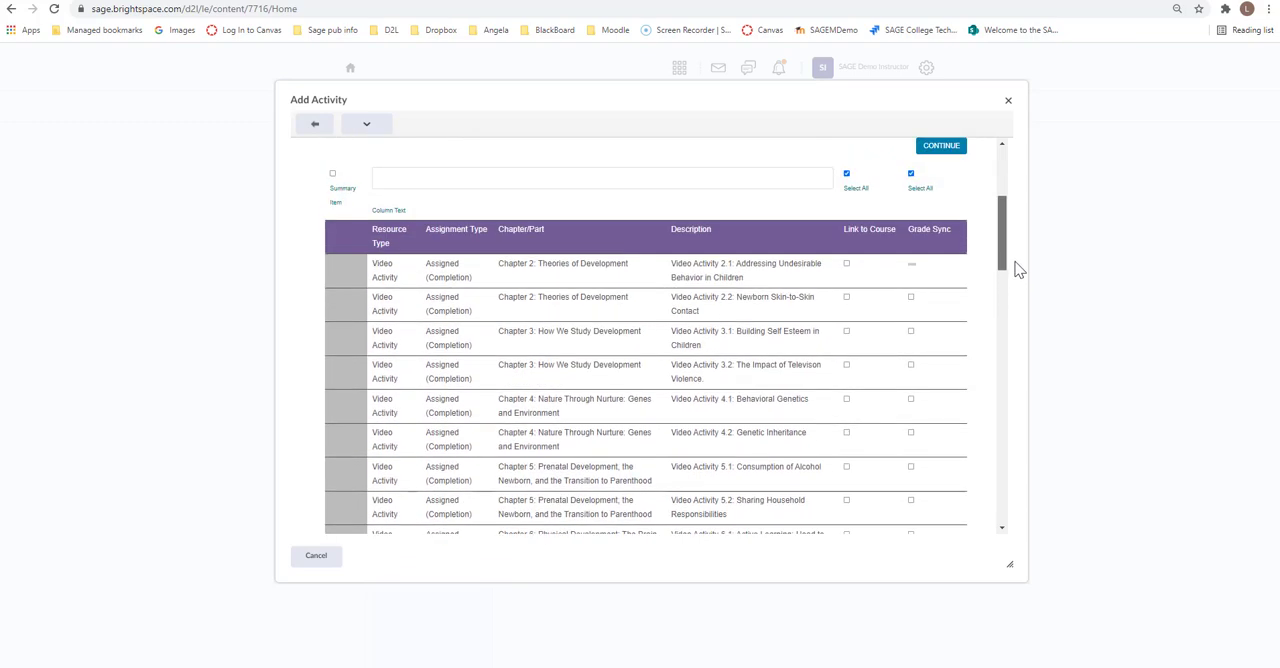
left_click(847, 211)
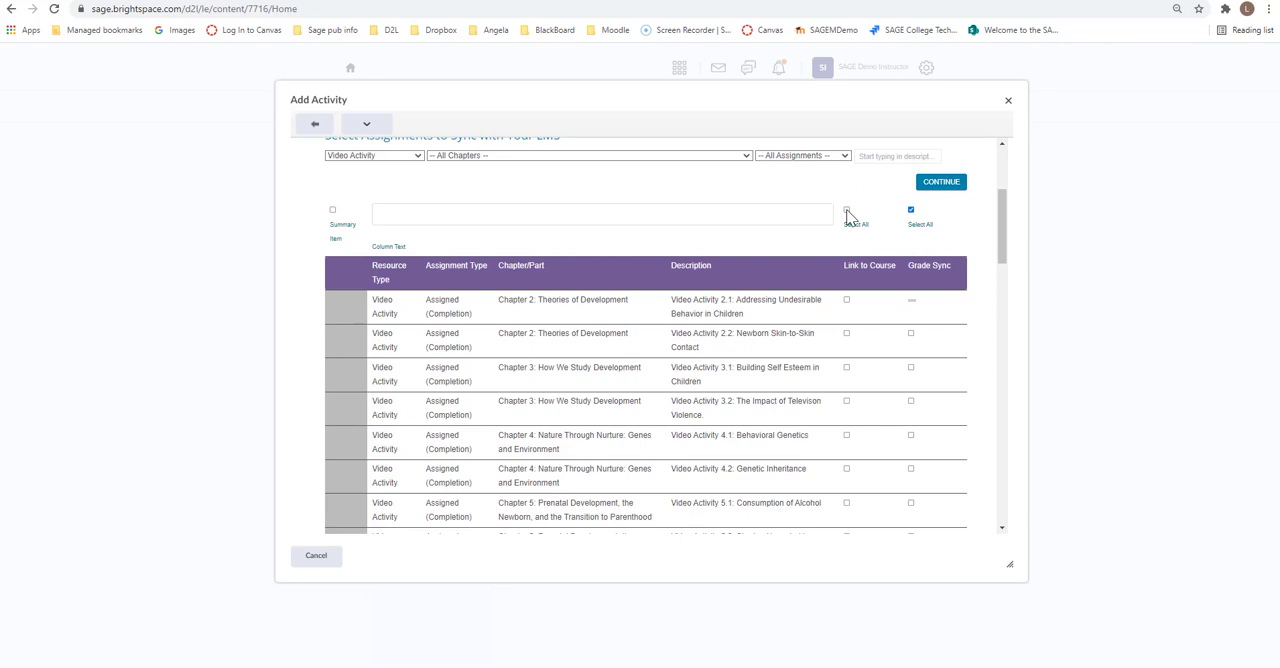
left_click(847, 211)
Step: Filter the assignments to Critical Thinking Check and select all of them for course linking and grade sync
left_click_drag(1001, 256, 1003, 274)
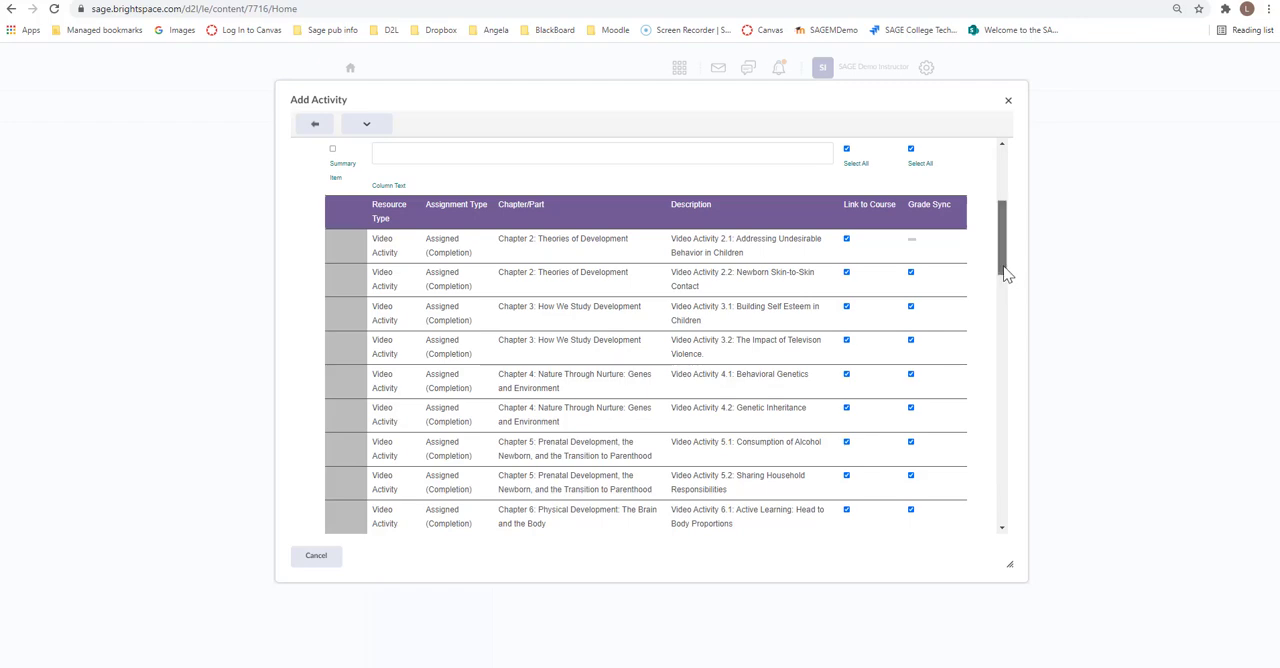
left_click_drag(1005, 275, 1000, 251)
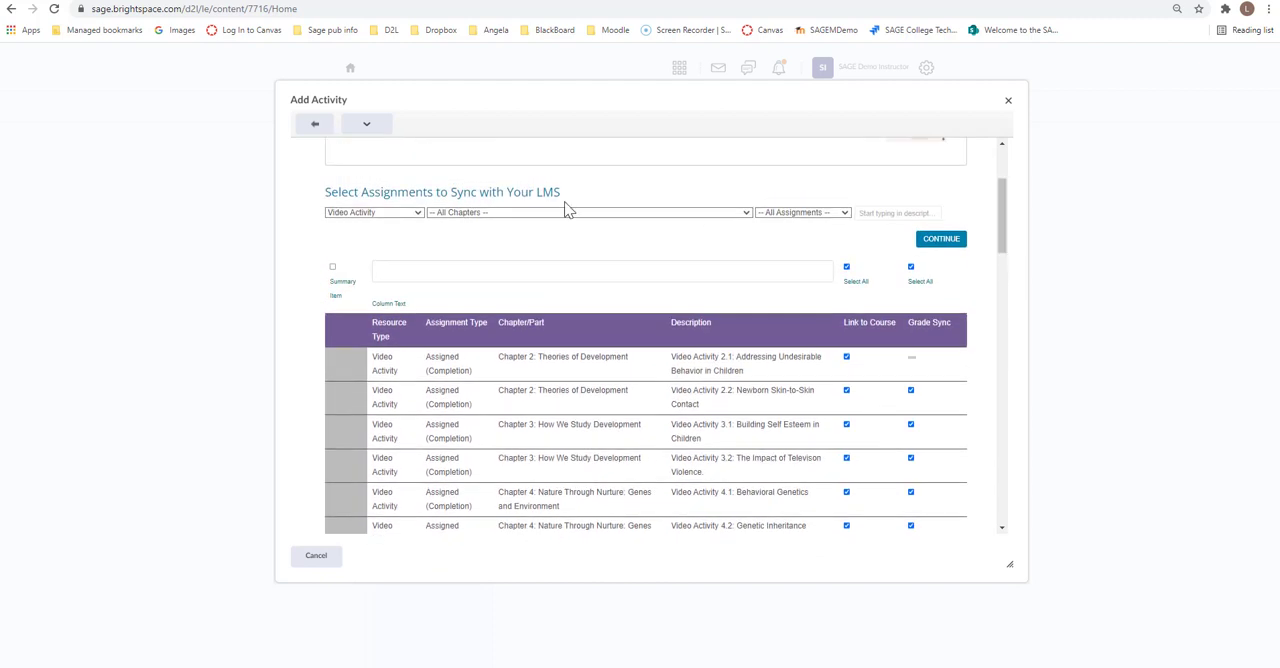
left_click(417, 214)
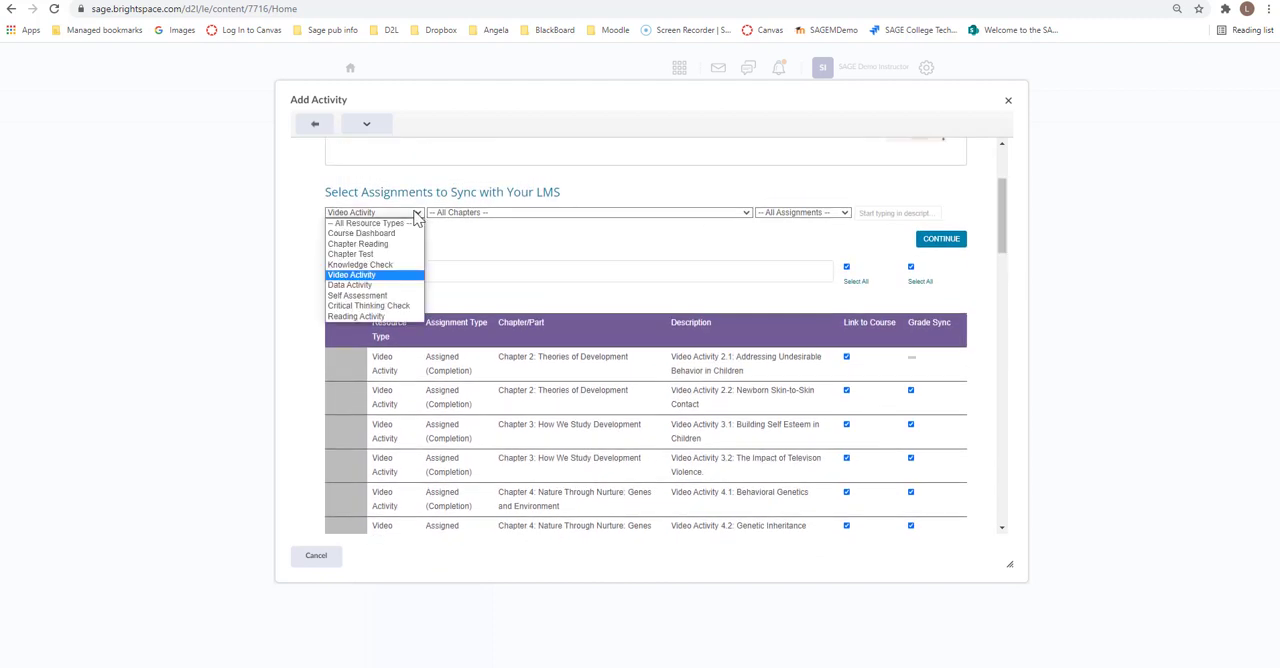
left_click(393, 307)
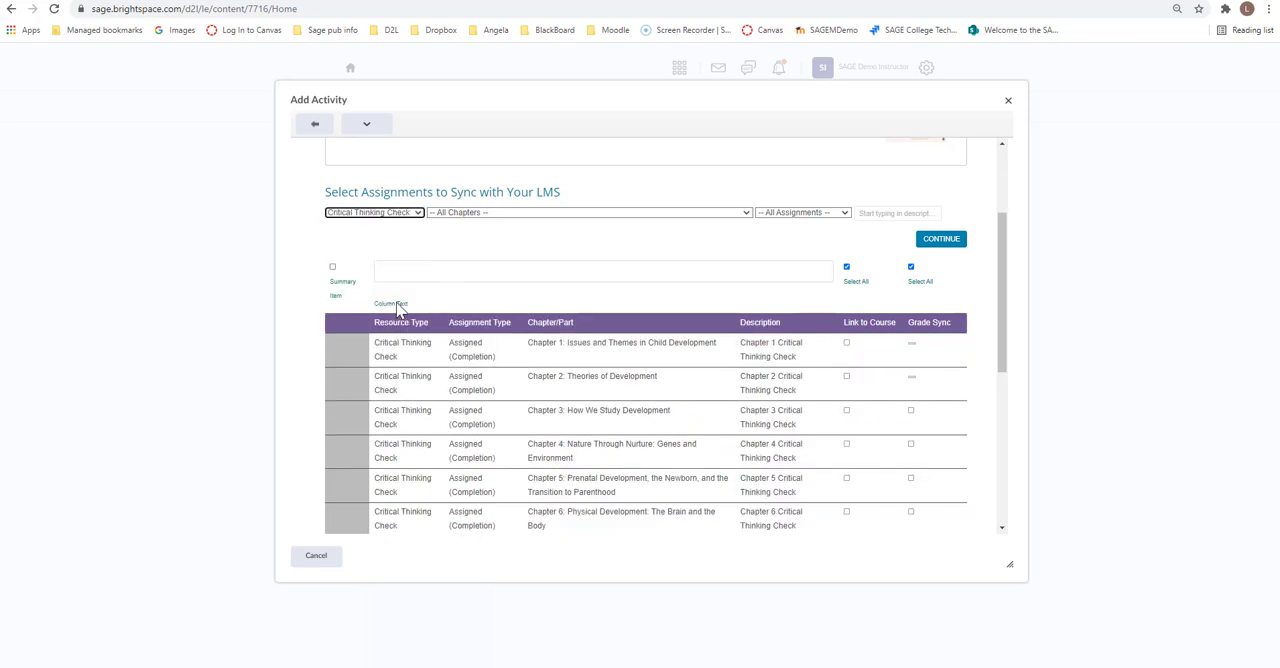
left_click(847, 268)
left_click(847, 268)
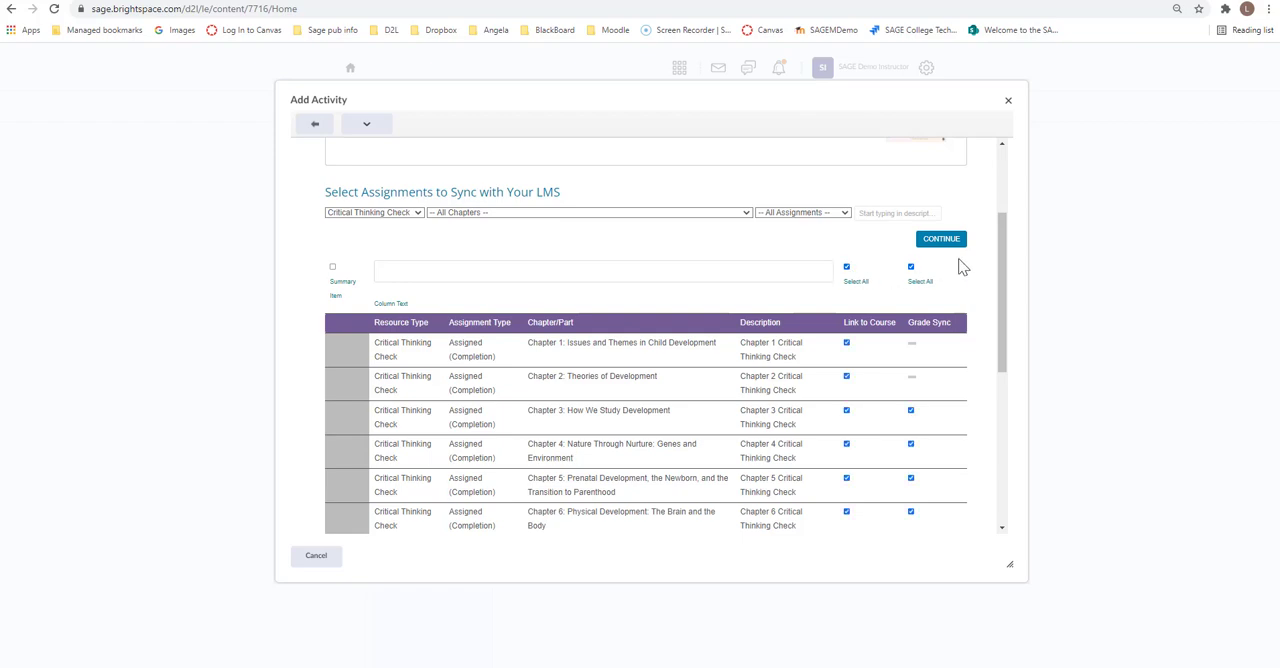
Step: Submit the assignment selection and confirm the LMS selections to add the links to the module
left_click_drag(1003, 225, 989, 403)
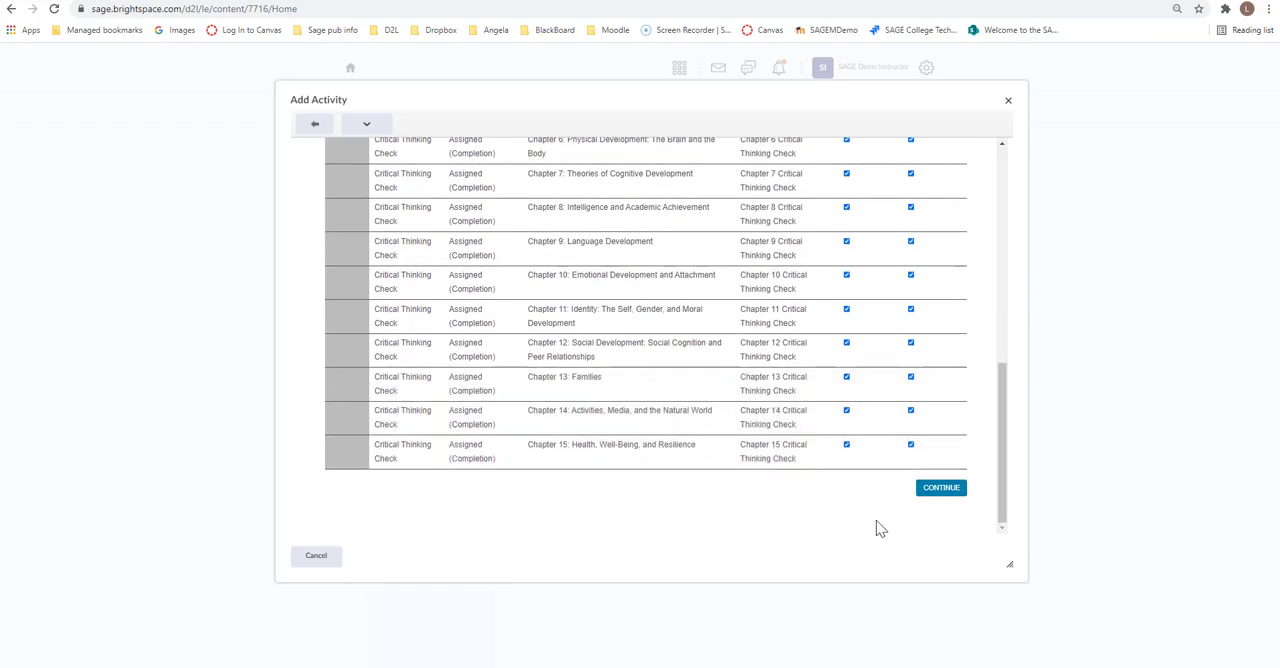
left_click(941, 489)
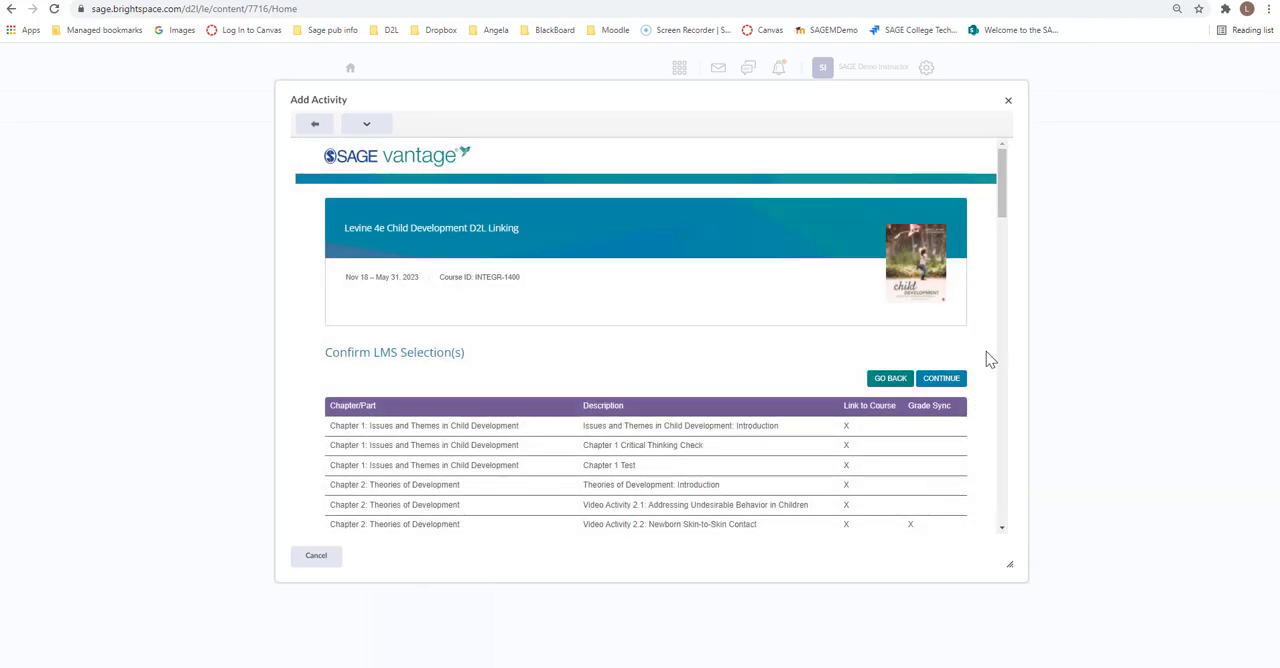
mouse_move(1002, 180)
left_mouse_down()
mouse_move(1003, 322)
mouse_move(1006, 177)
left_mouse_up()
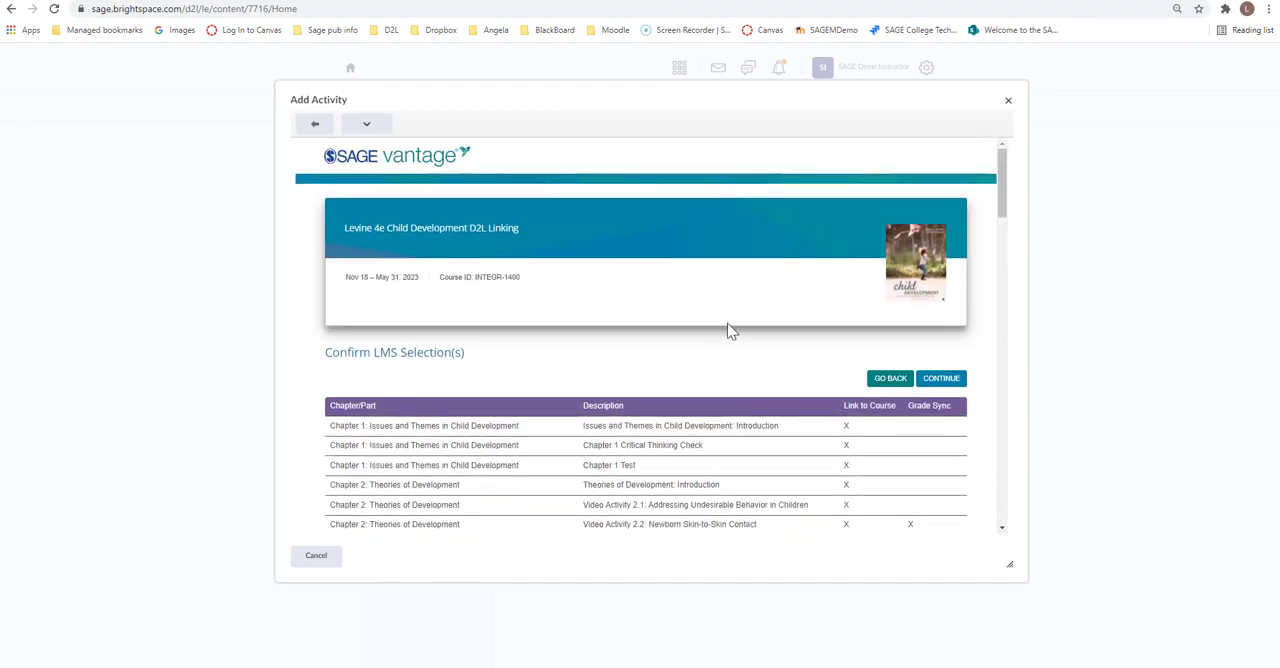
left_click(944, 383)
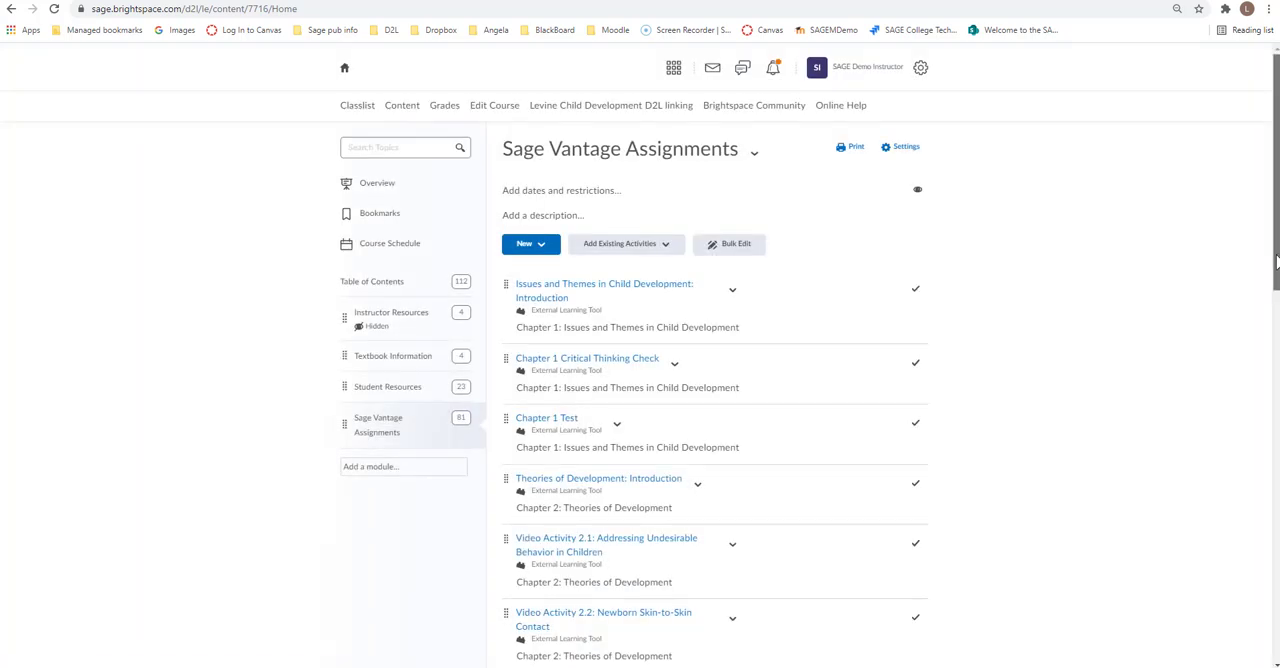
Step: Set the Chapter 1 introduction link to open as an external resource and prefix its title with "Ch1 Reading link:"
scroll(1276, 262, "down", 4)
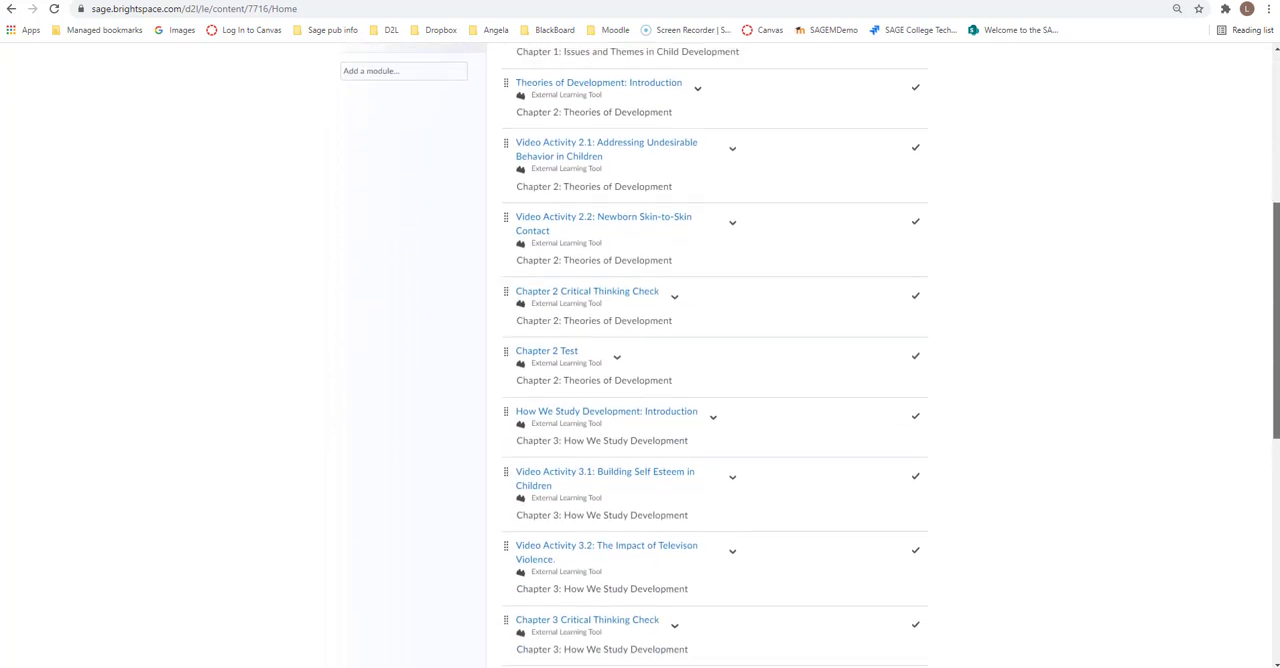
scroll(1268, 260, "up", 4)
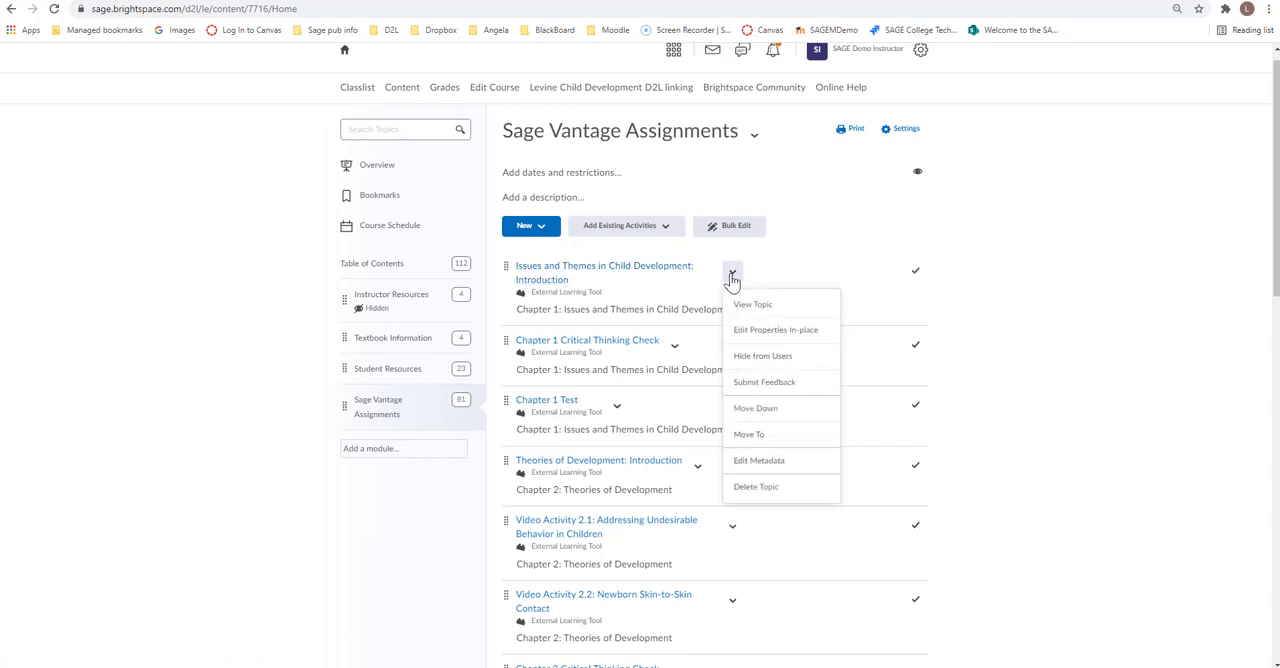
left_click(779, 333)
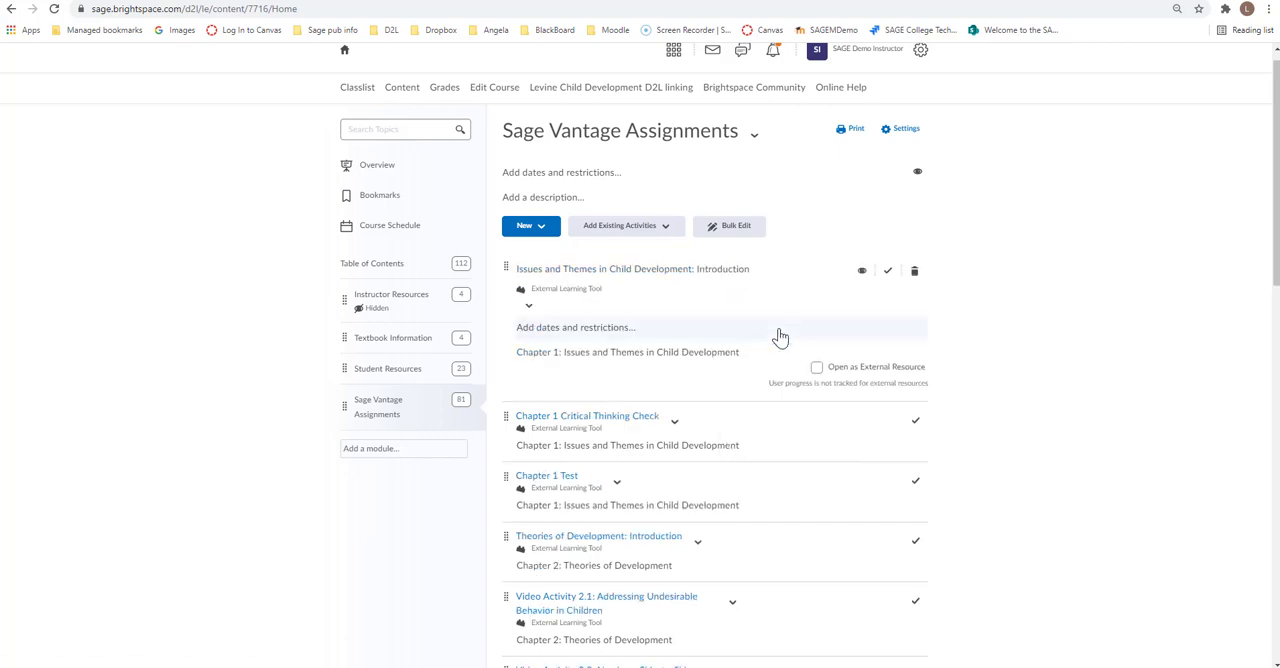
left_click(817, 368)
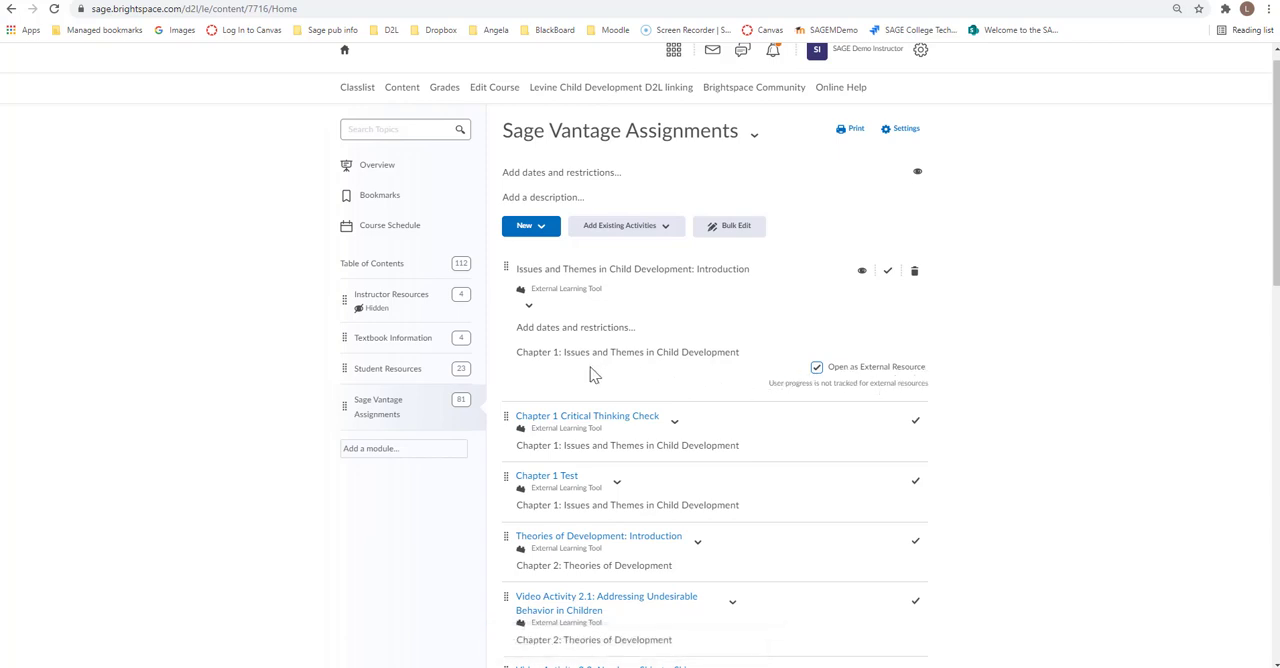
left_click(674, 271)
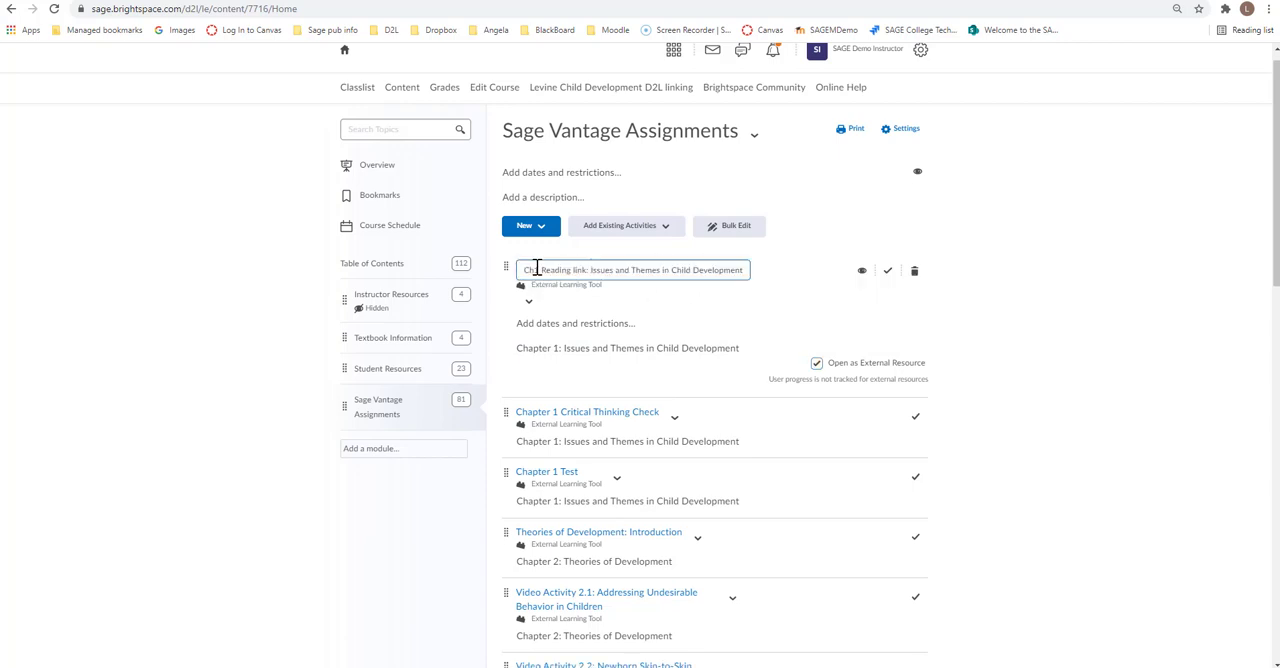
Step: Update the Chapter 1 reading description to "Read the Chapter 1: Issues and Themes in Child Development and do all assignments as you progress through the chapter."
left_click(518, 355)
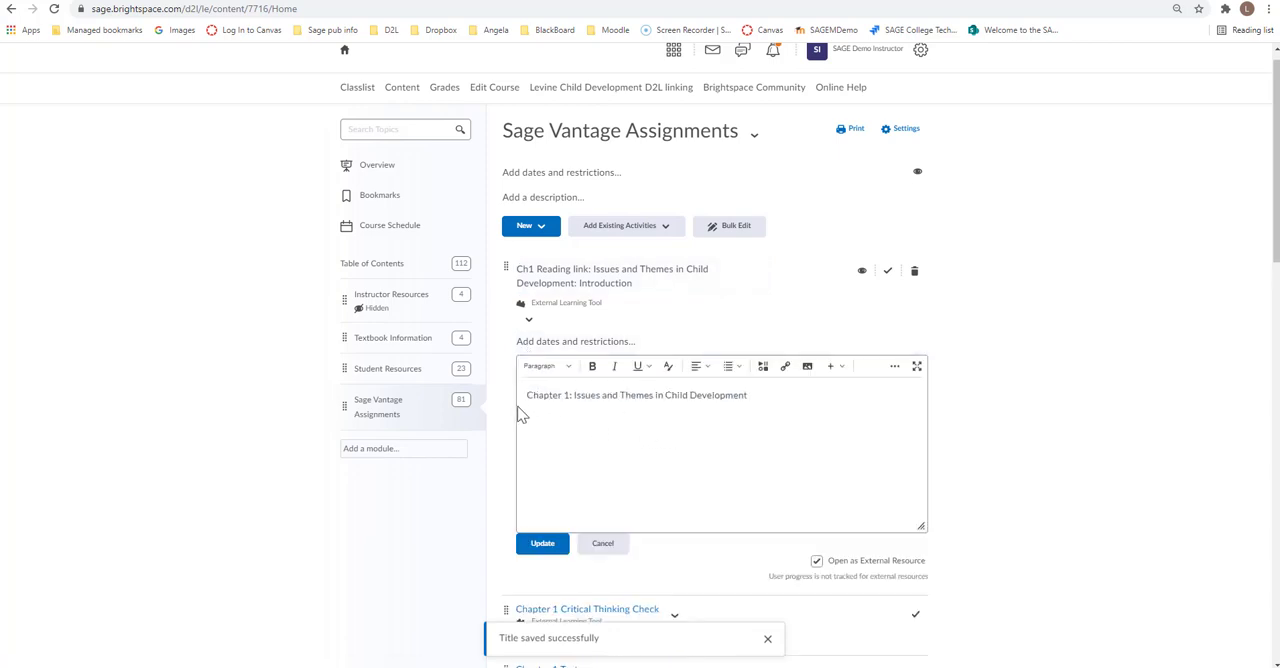
type("Read t")
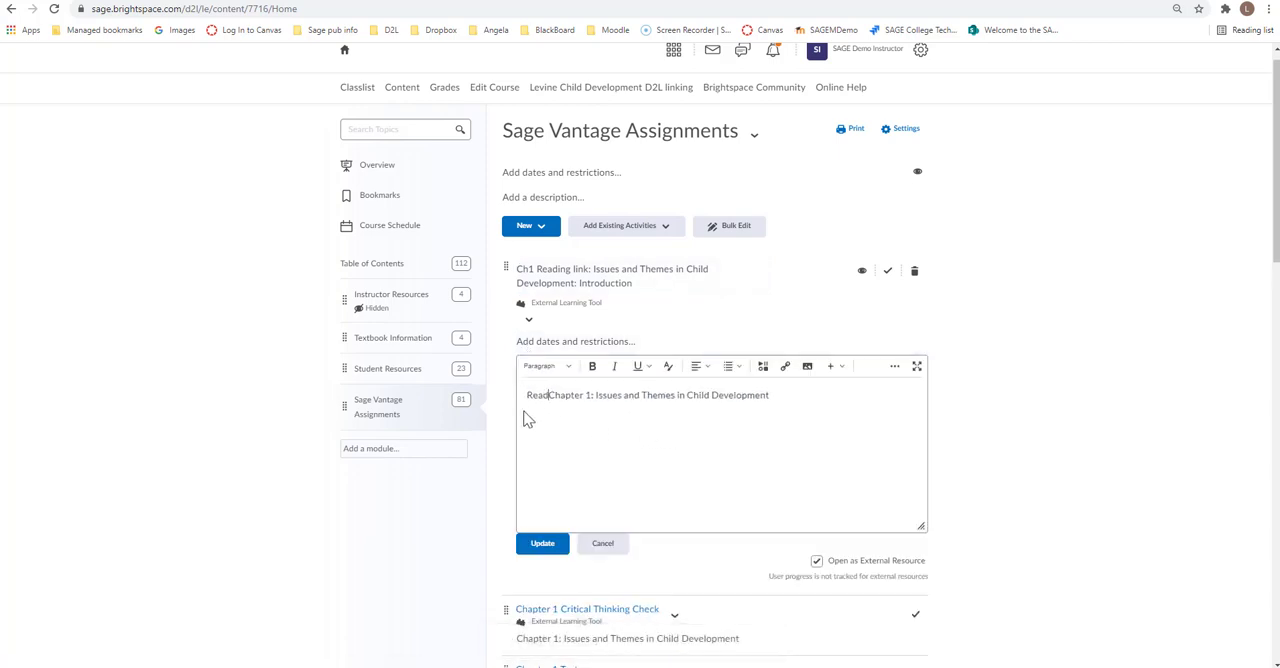
type("he")
left_click(814, 395)
type("and do all assignments as you progress through the chapter.")
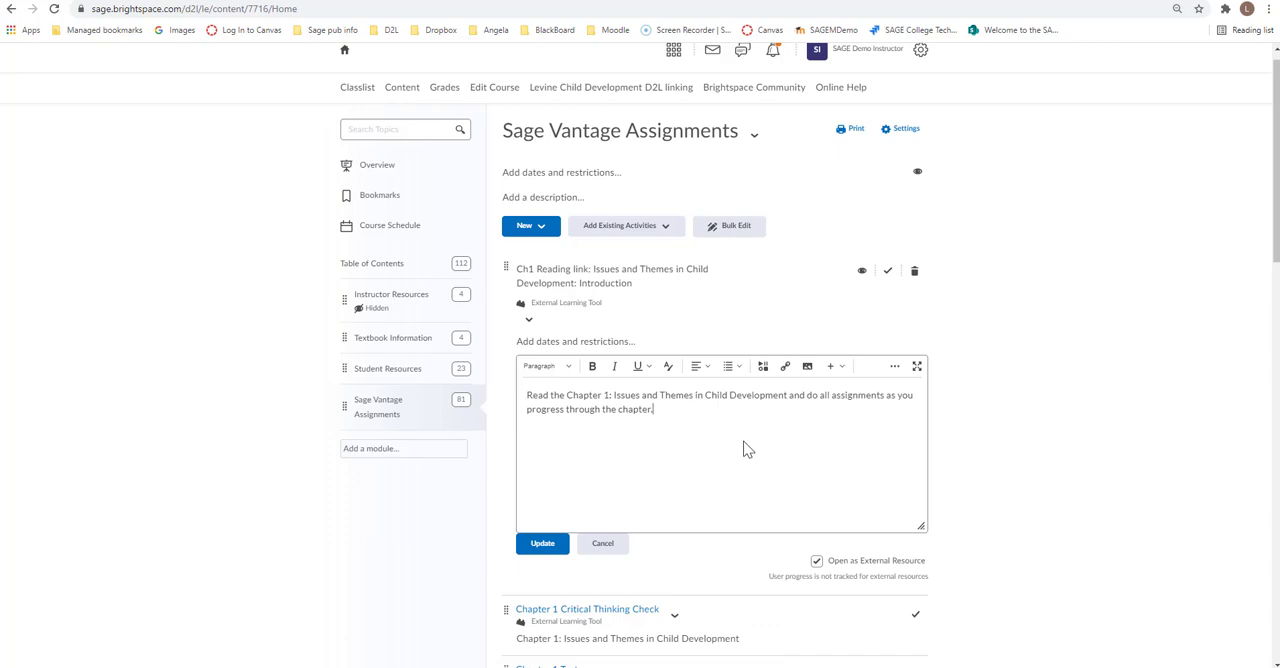
left_click(540, 545)
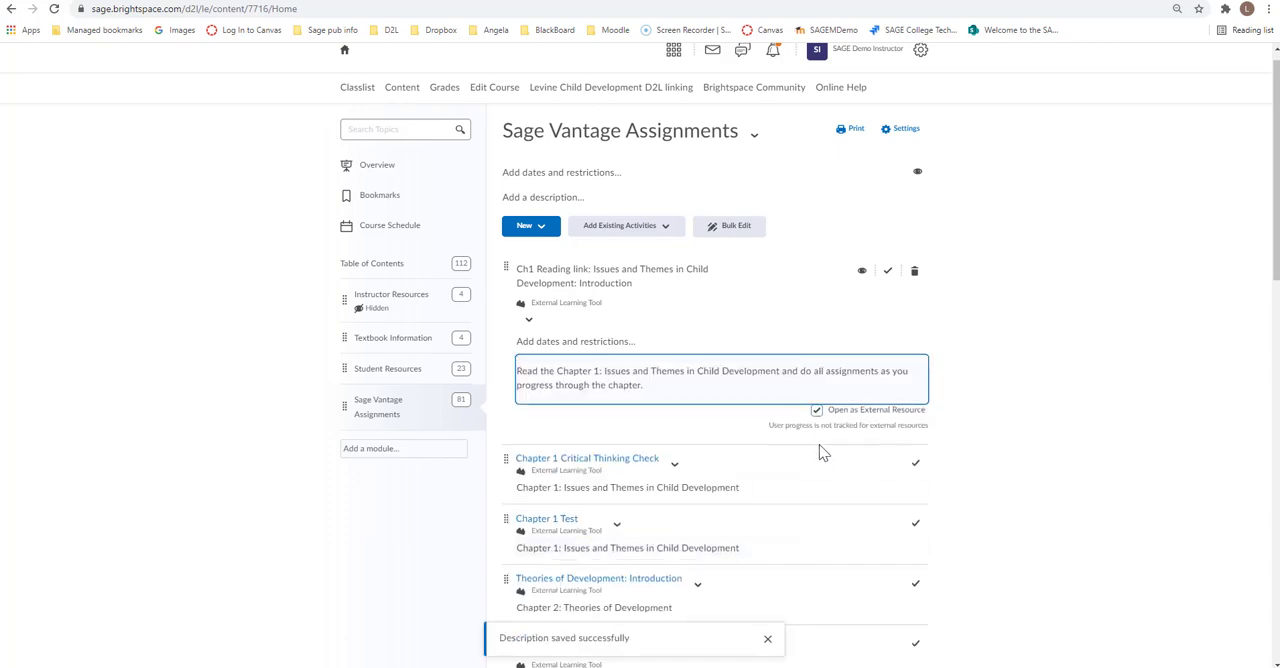
Step: Edit the Chapter 1 Critical Thinking Check link's properties so that it opens as an external resource
scroll(817, 445, "down", 3)
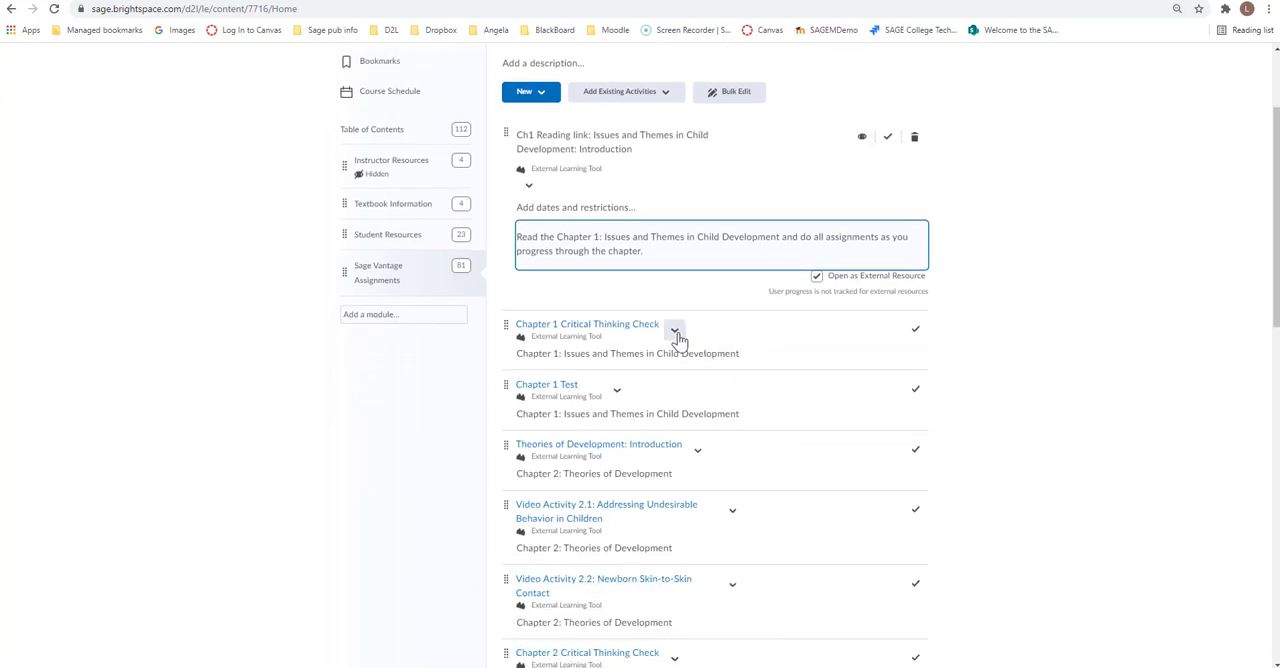
left_click(675, 332)
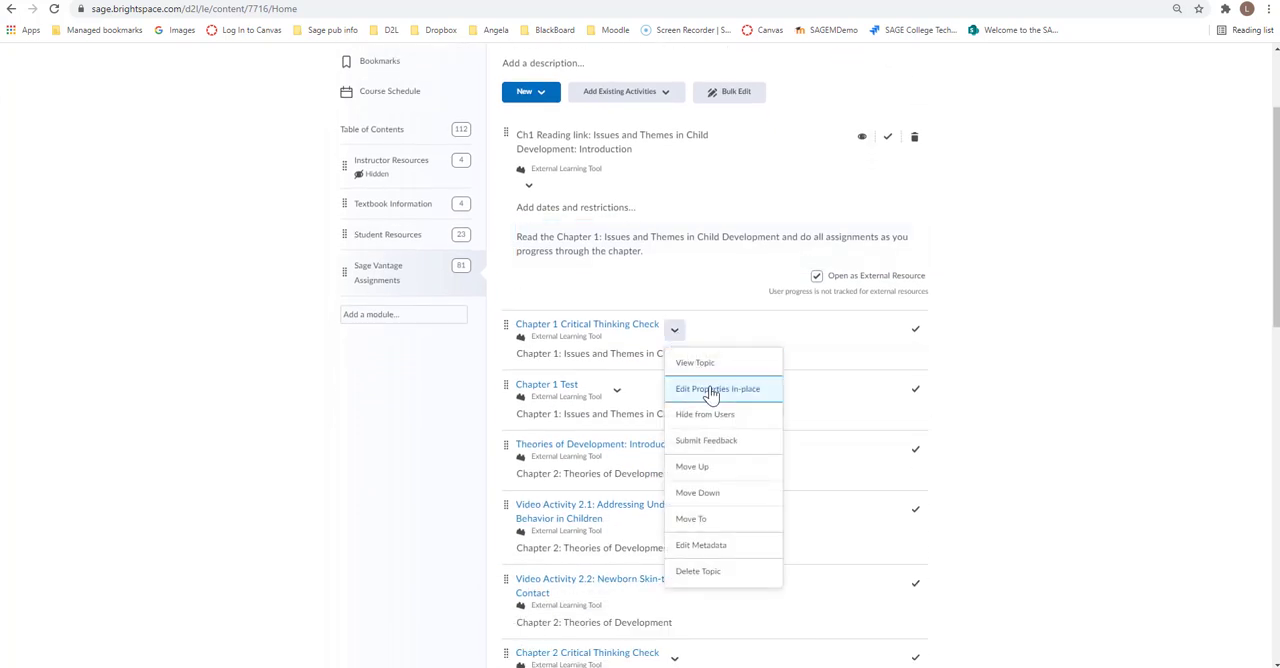
left_click(711, 390)
left_click(816, 406)
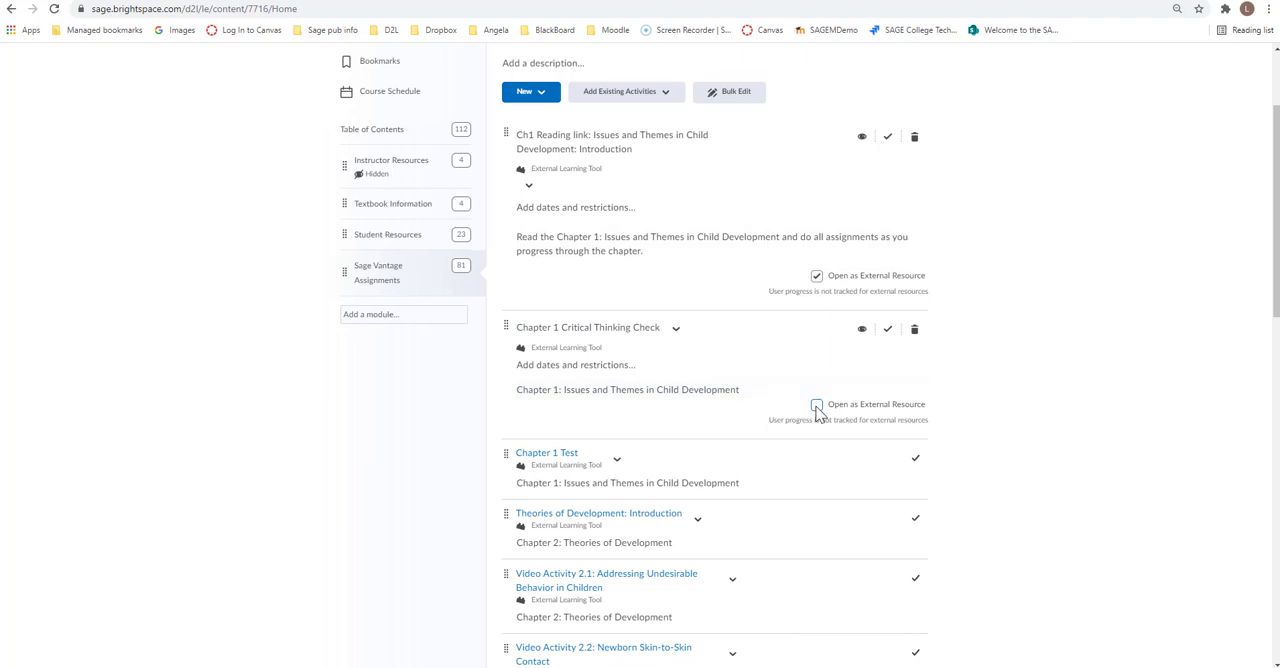
Step: Set the Chapter 1 Test link to open as an external resource and reload the module page
scroll(711, 417, "down", 2)
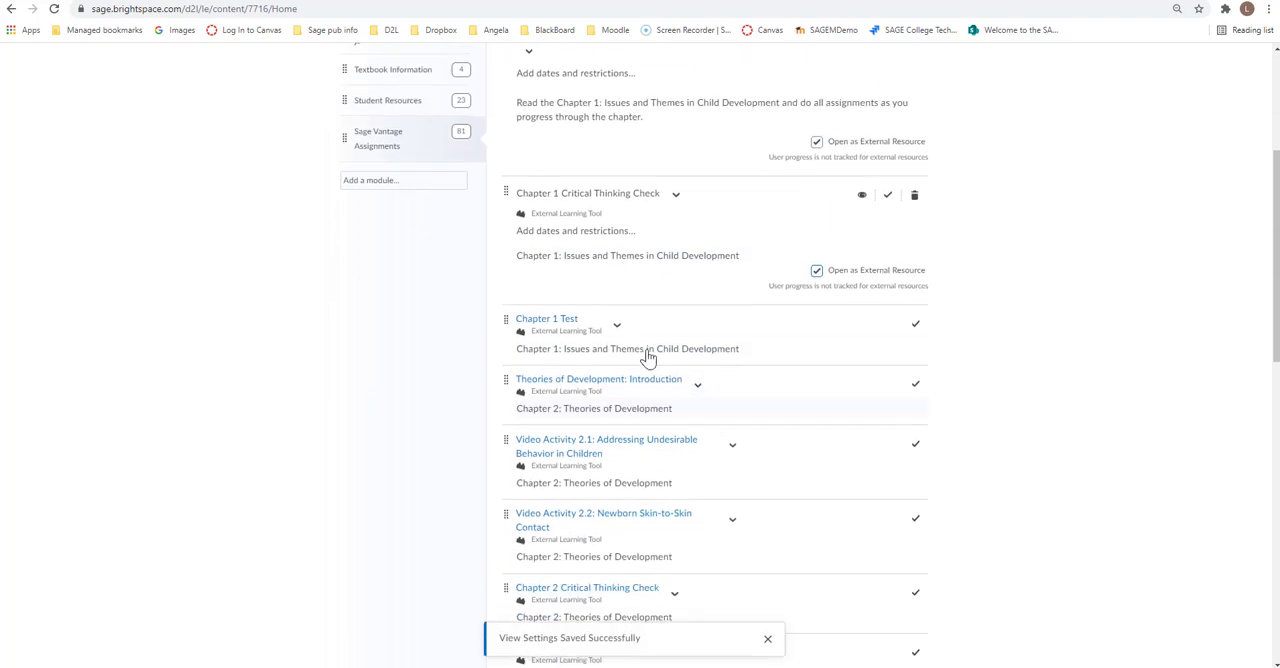
left_click(617, 327)
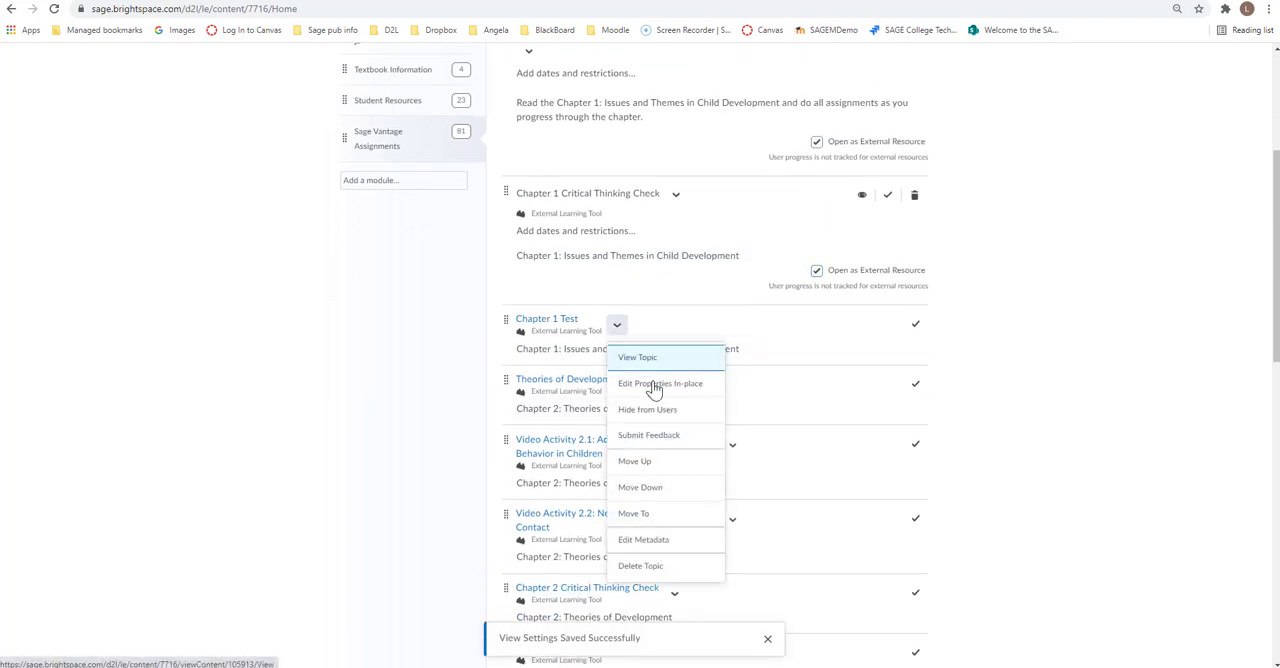
left_click(623, 386)
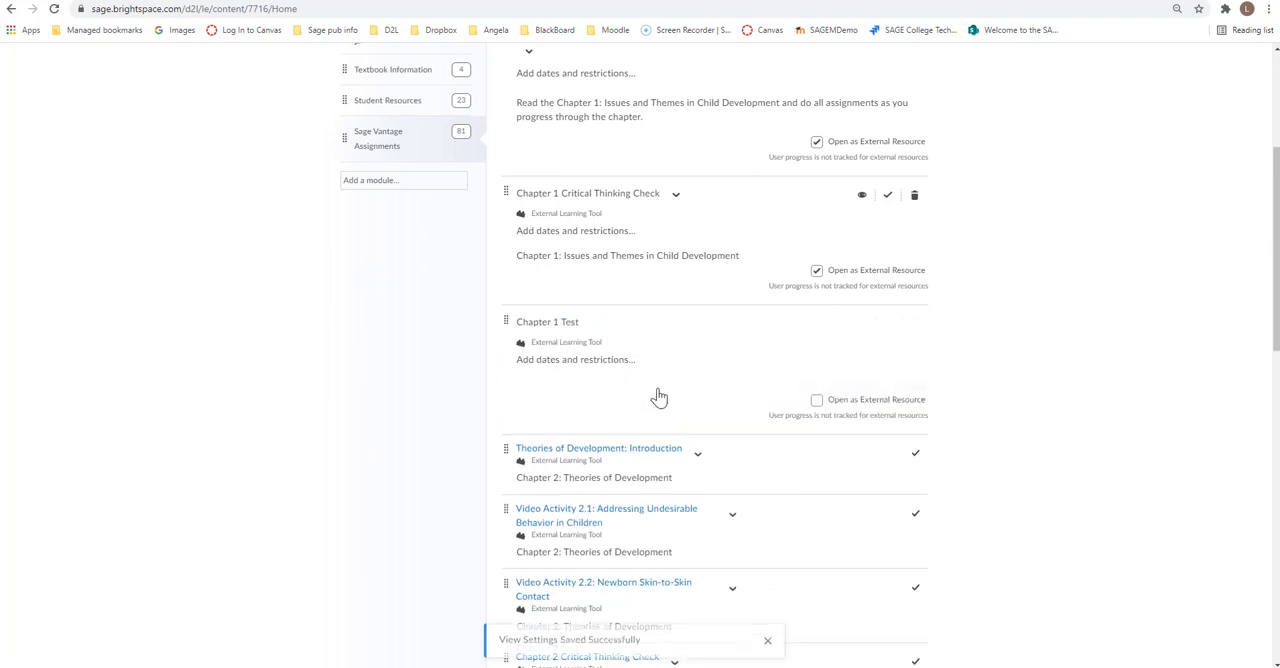
left_click(816, 400)
scroll(707, 443, "down", 2)
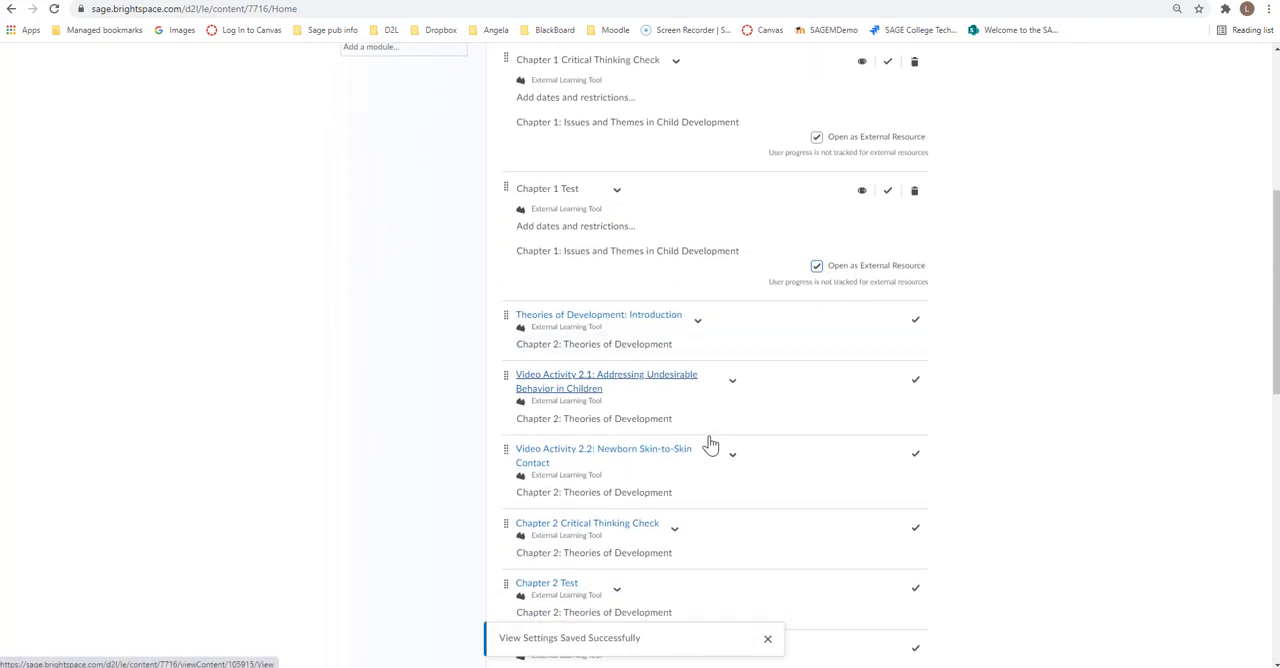
scroll(710, 442, "up", 2)
scroll(716, 441, "up", 2)
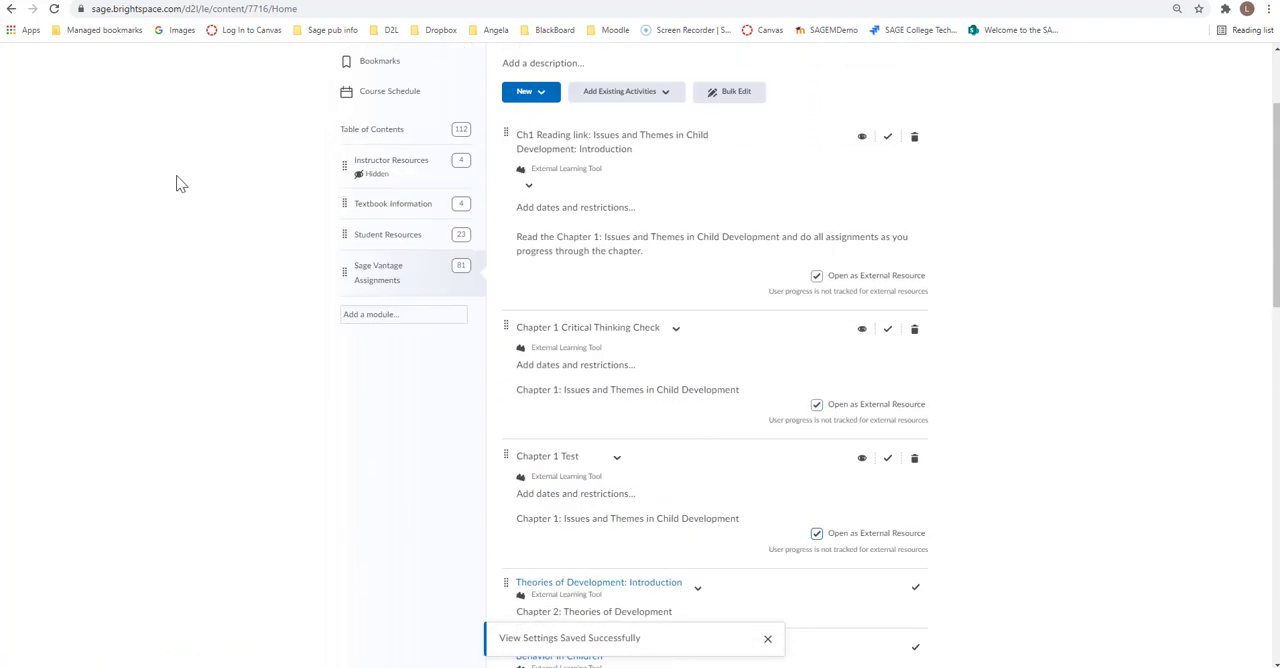
left_click(54, 12)
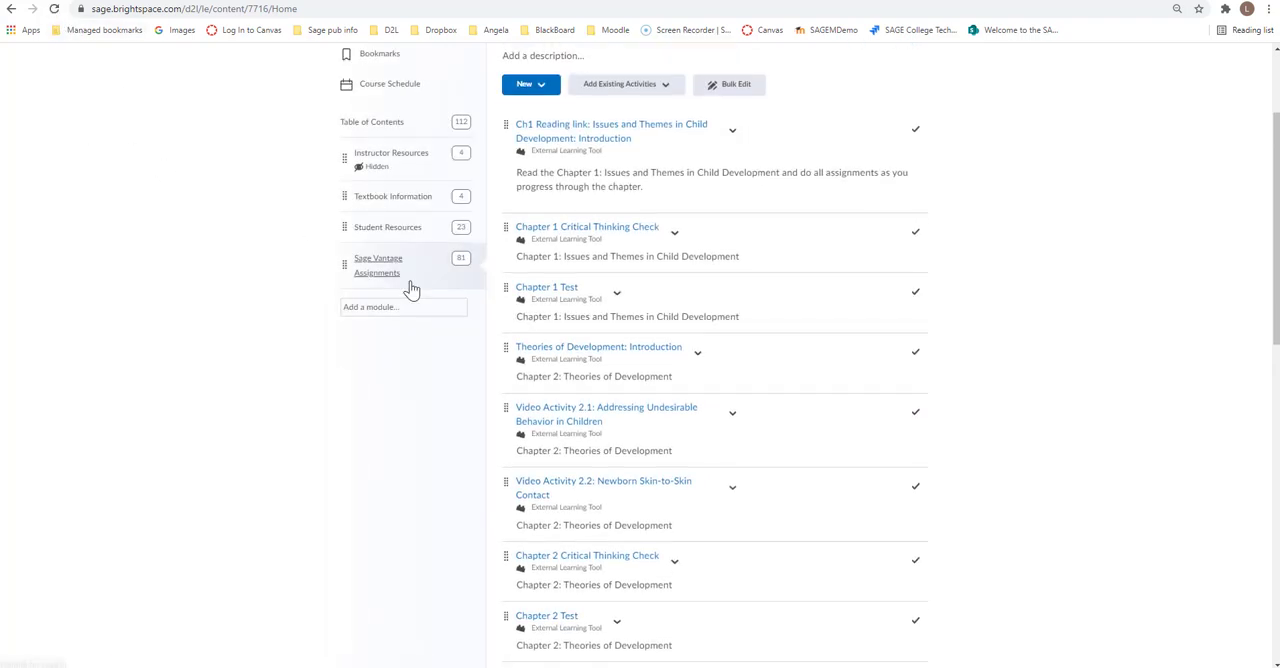
Step: Preview the Chapter 1 Test in its own browser tab and the Chapter 2 Test embedded in the course page
left_click(541, 292)
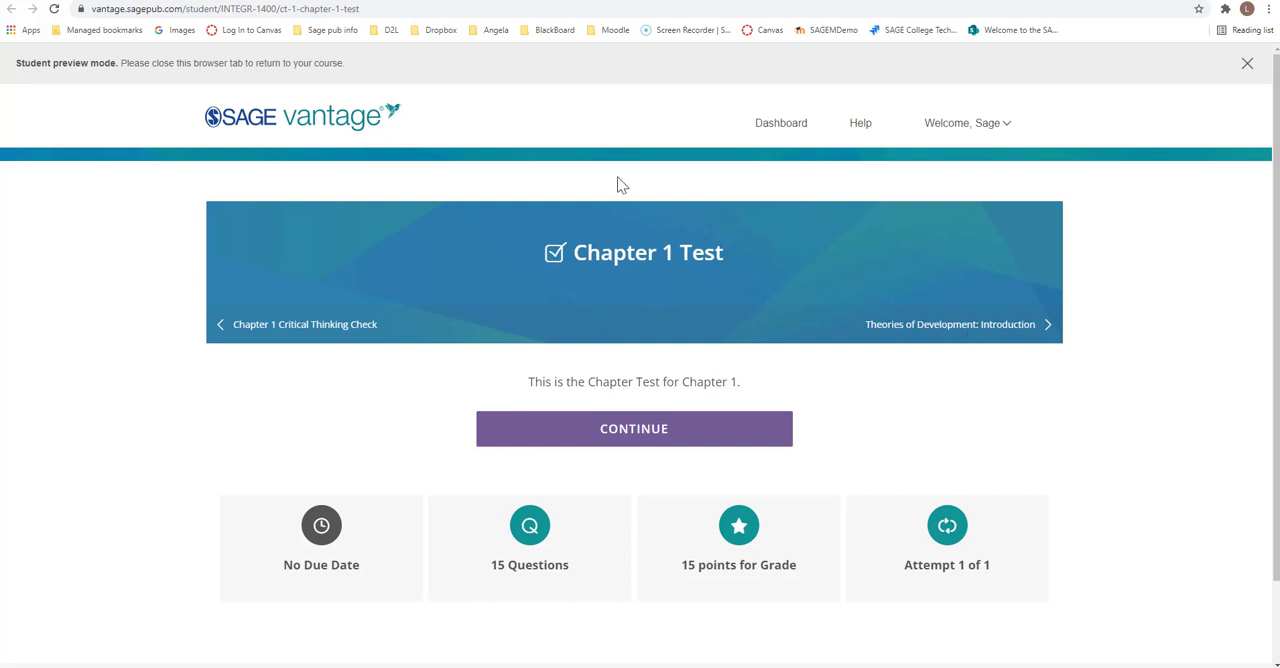
key("ctrl+w")
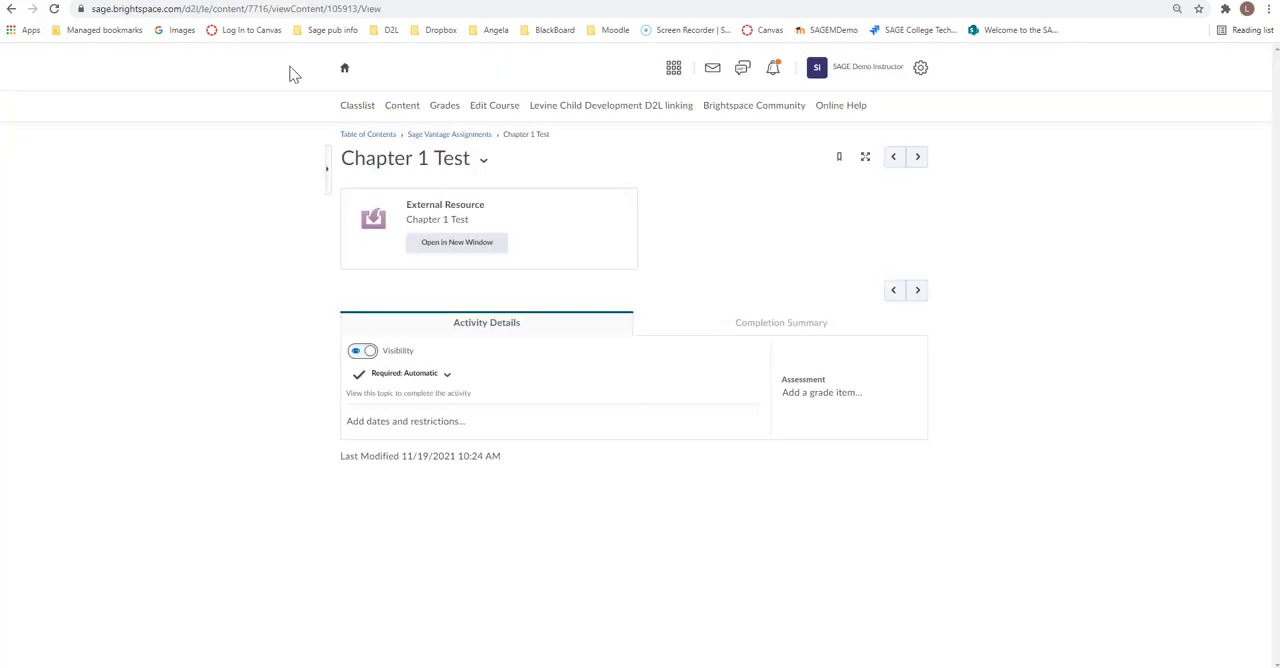
left_click(440, 136)
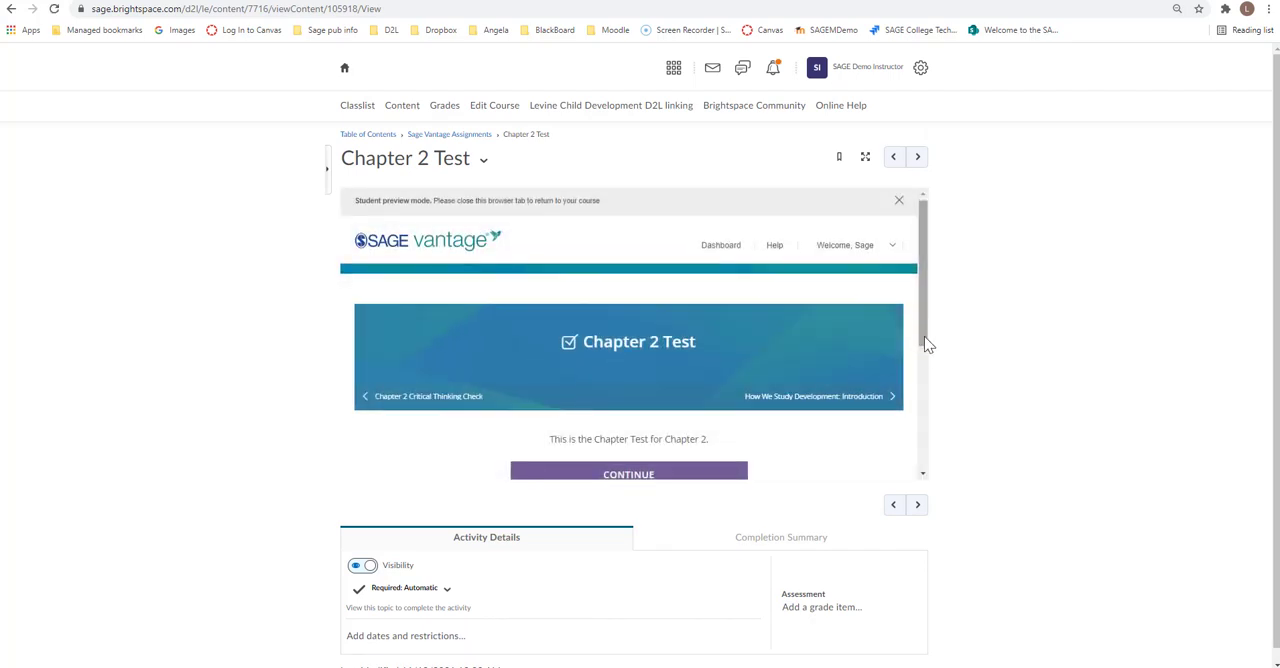
left_click_drag(924, 336, 925, 395)
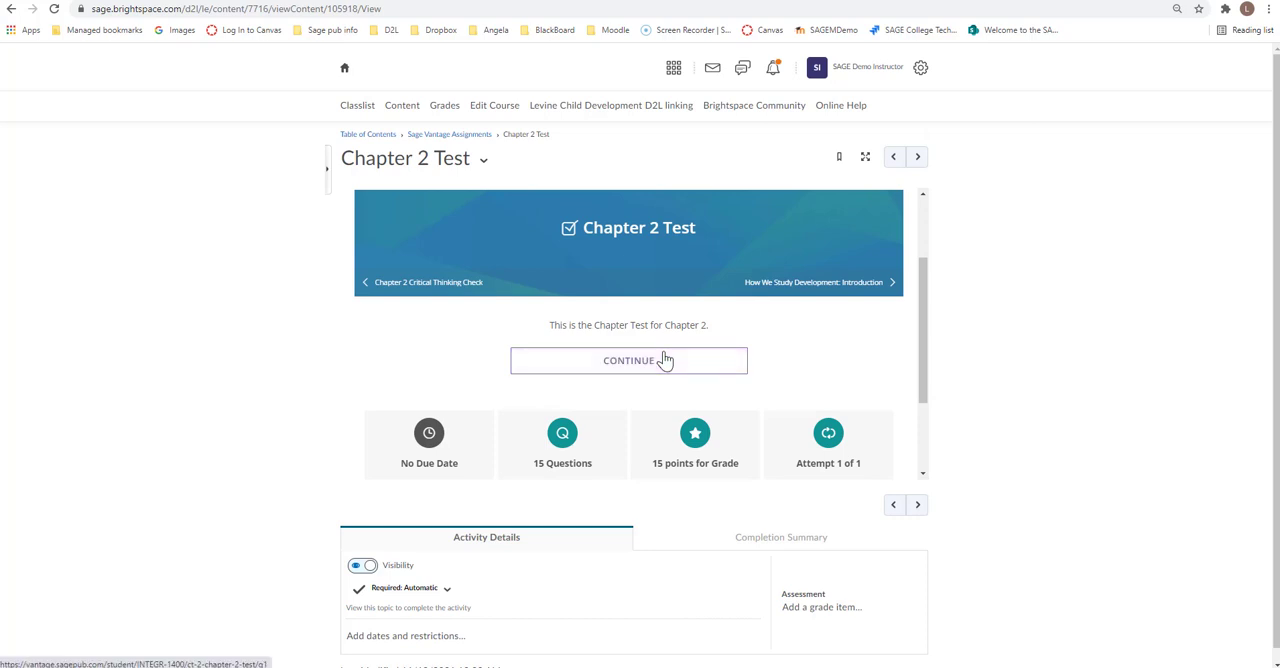
left_click_drag(930, 348, 929, 274)
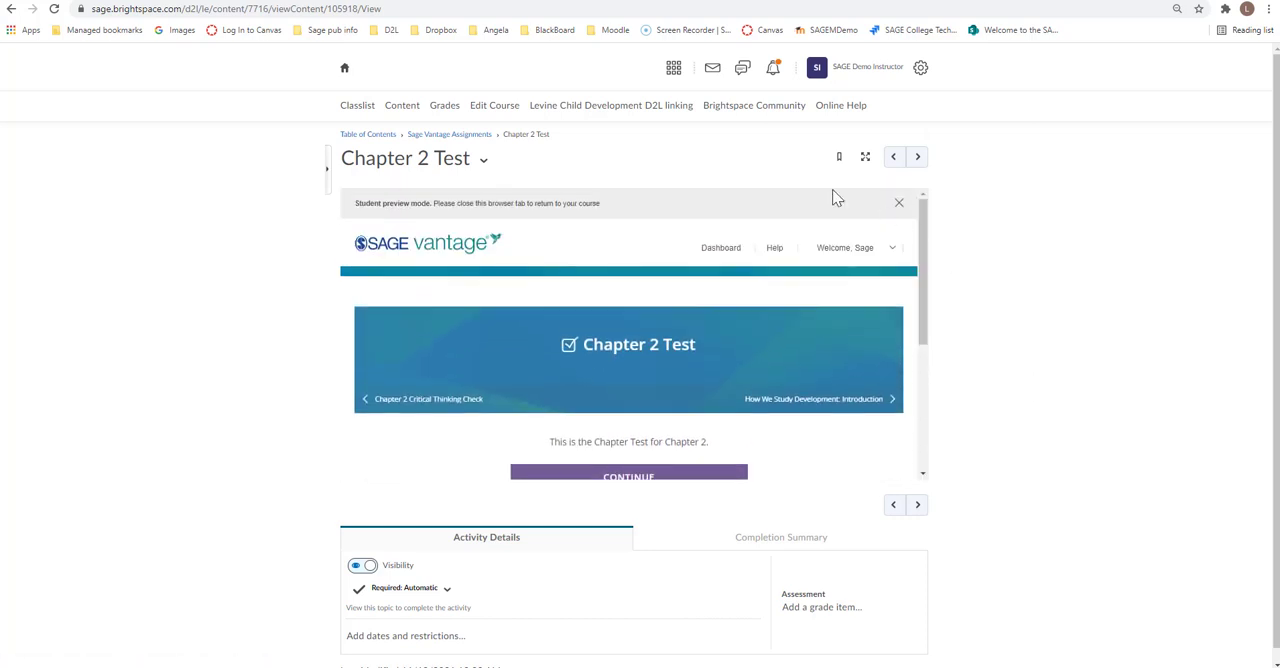
Step: Open the course gradebook and examine the grade columns for the linked assignments
left_click(444, 105)
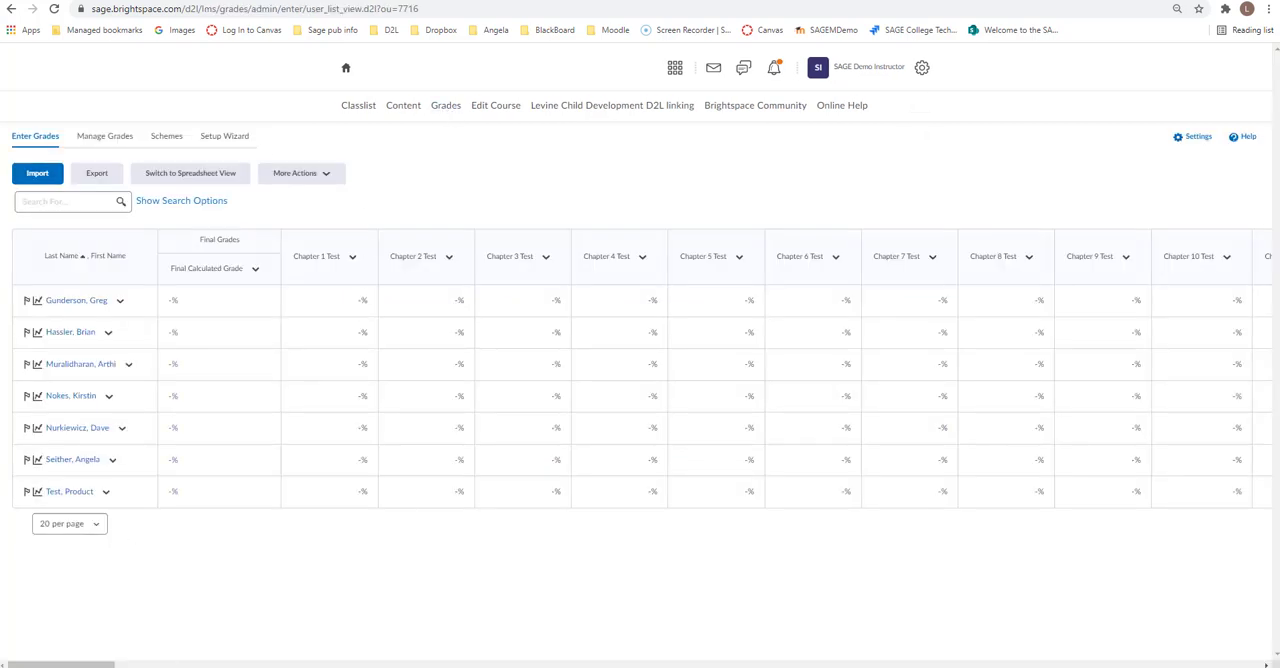
mouse_move(61, 664)
left_mouse_down()
mouse_move(248, 664)
mouse_move(57, 664)
left_mouse_up()
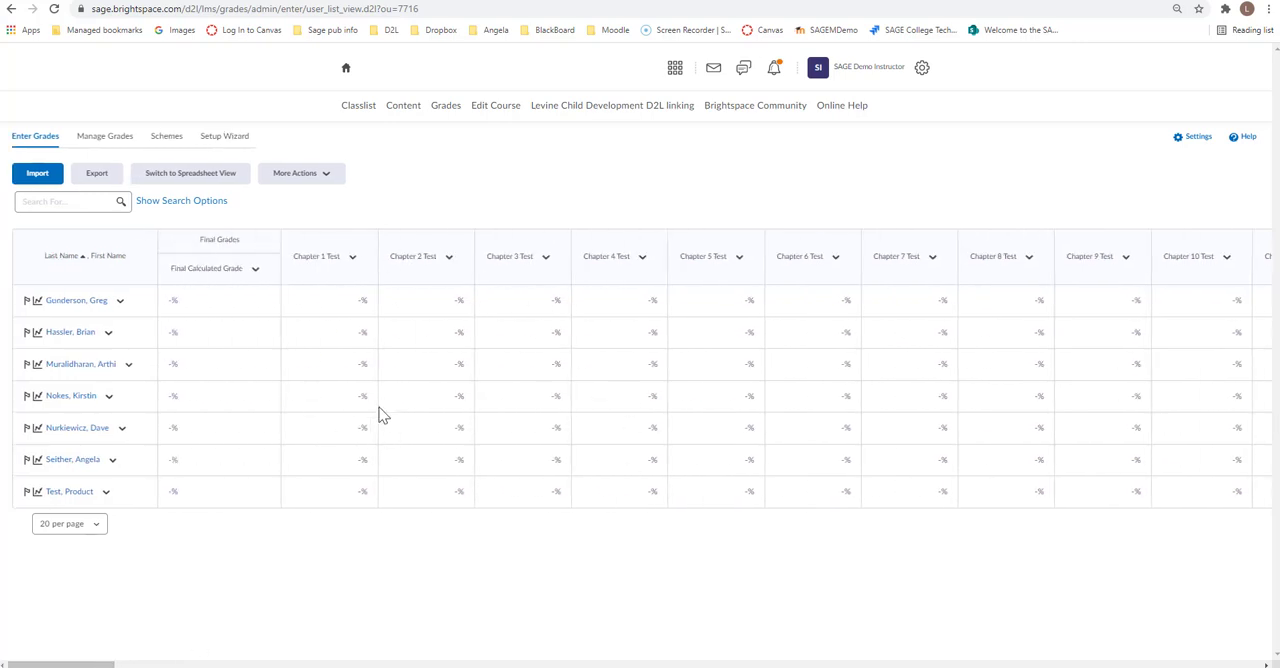